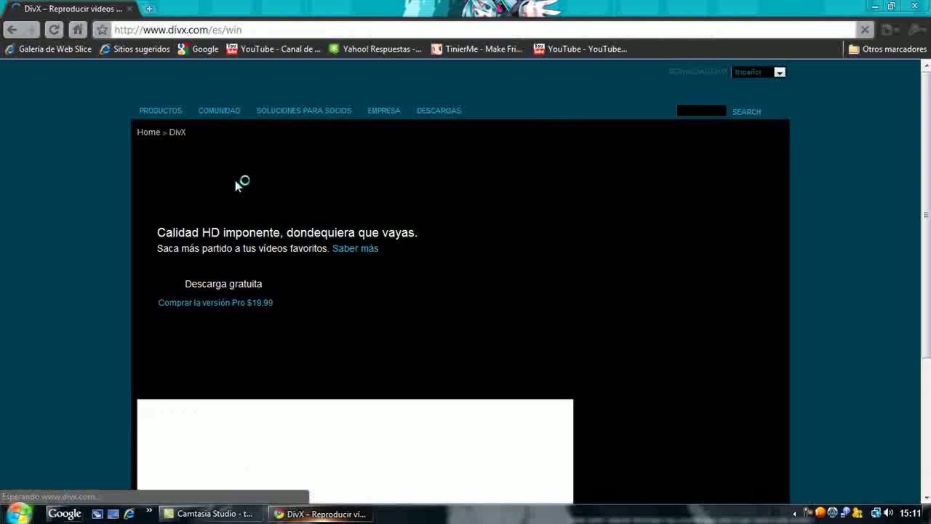
- Request the free DivX Plus download, reject saving the installer, close the blank tab and minimize Chrome
{"action": "scroll", "coordinate": [438, 263], "scroll_direction": "down", "scroll_amount": 3}
{"action": "scroll", "coordinate": [430, 258], "scroll_direction": "up", "scroll_amount": 3}
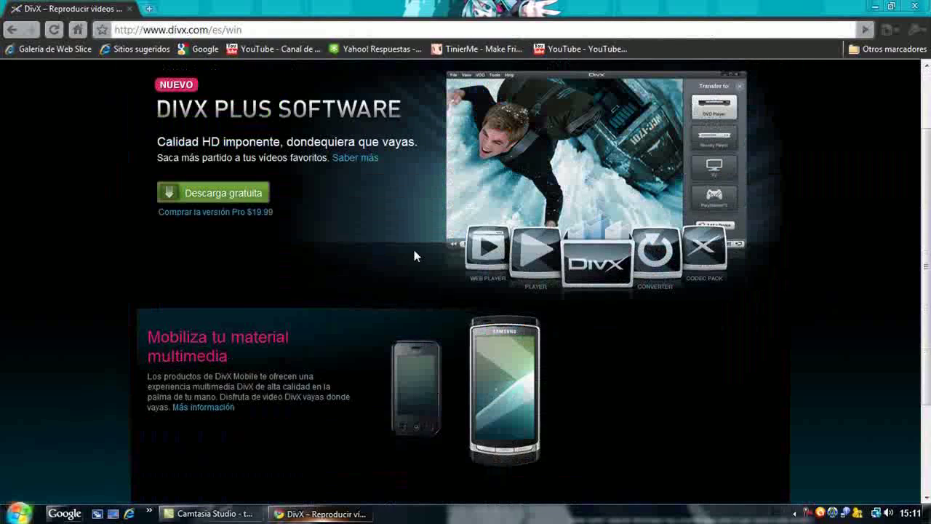
{"action": "left_click", "coordinate": [233, 196]}
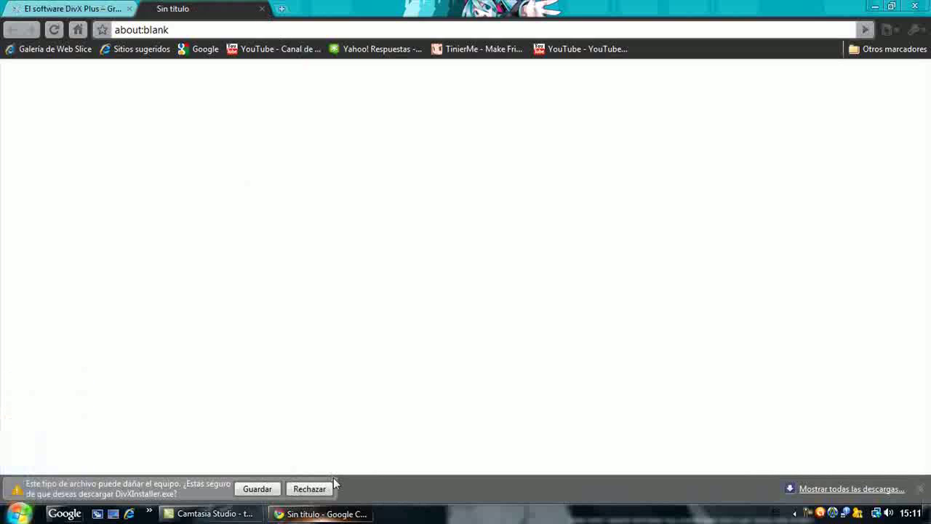
{"action": "left_click", "coordinate": [326, 490]}
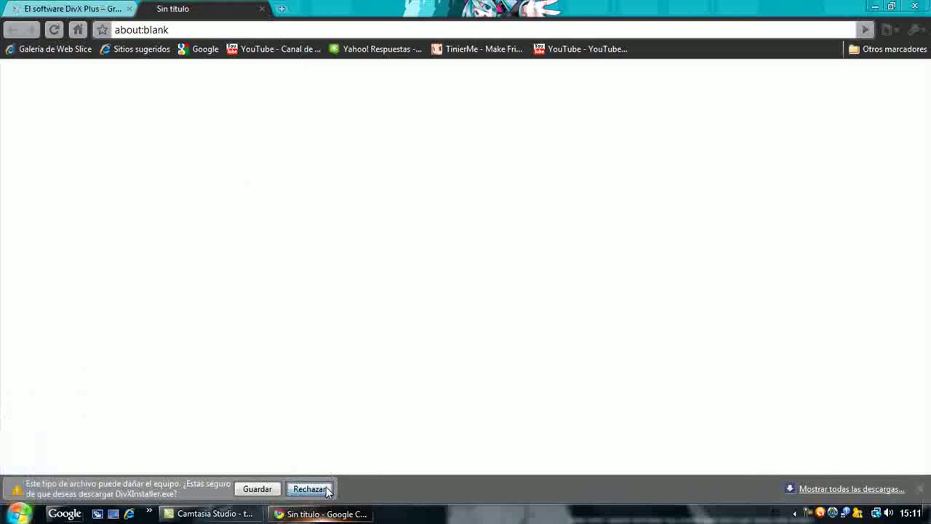
{"action": "left_click", "coordinate": [262, 8]}
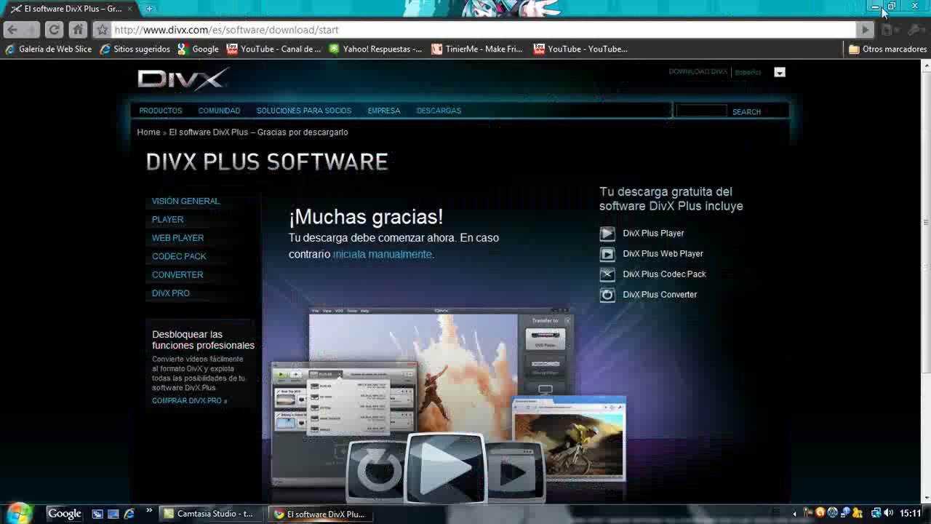
{"action": "left_click", "coordinate": [877, 7]}
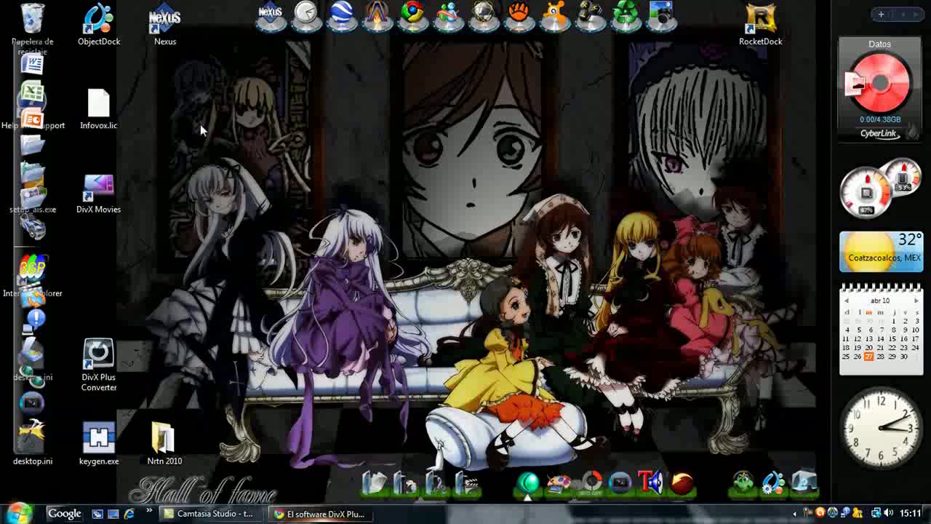
- Run DivXInstaller.exe from Documentos > Downloads as administrator
{"action": "left_click", "coordinate": [40, 149]}
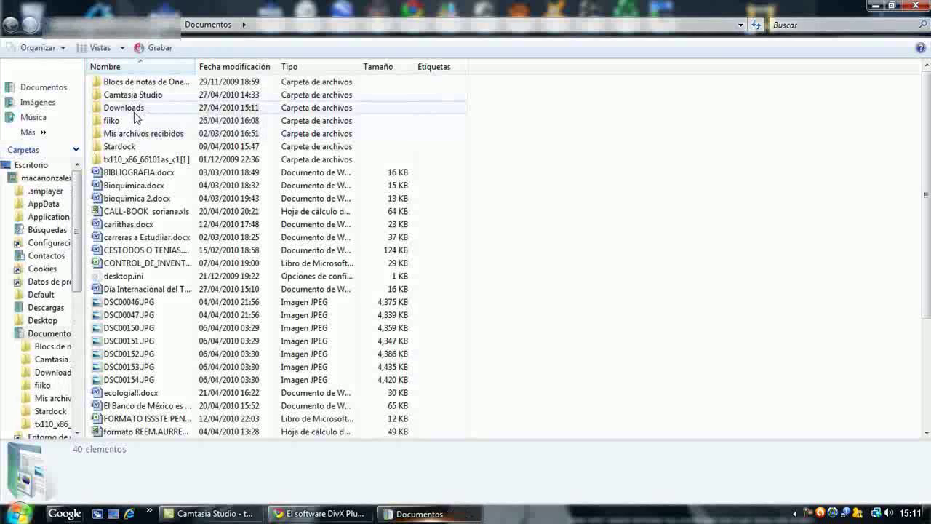
{"action": "double_click", "coordinate": [135, 113]}
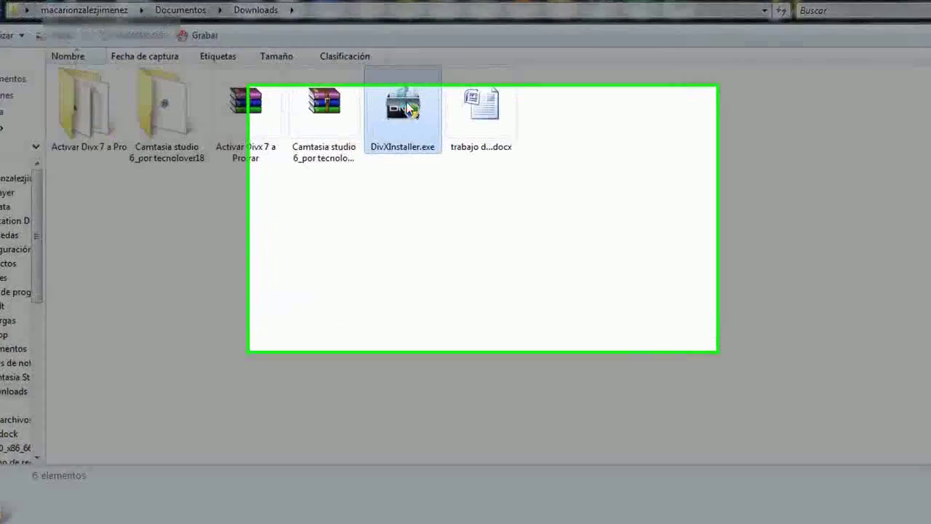
{"action": "right_click", "coordinate": [411, 111]}
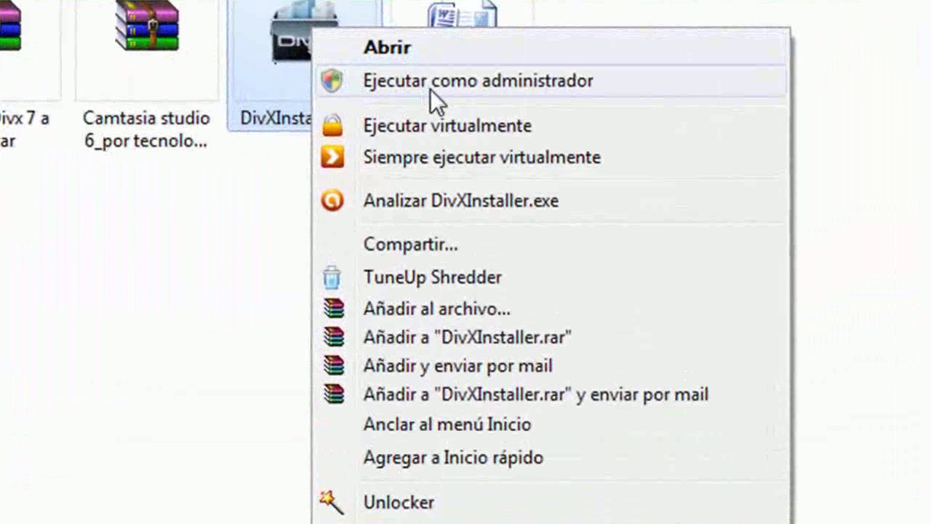
{"action": "left_click", "coordinate": [430, 88]}
- Open DivX Plus > Registrar from the Start menu's full program list
{"action": "left_click", "coordinate": [18, 513]}
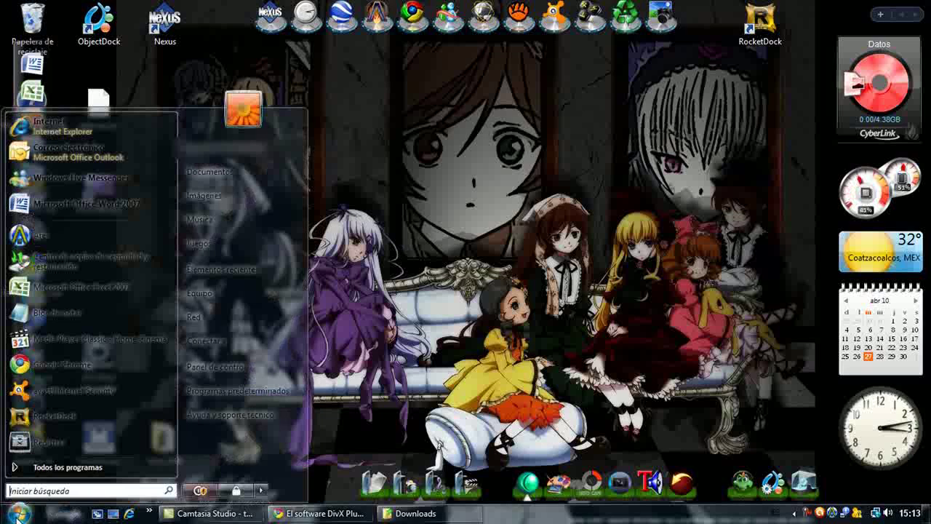
{"action": "left_click", "coordinate": [54, 468]}
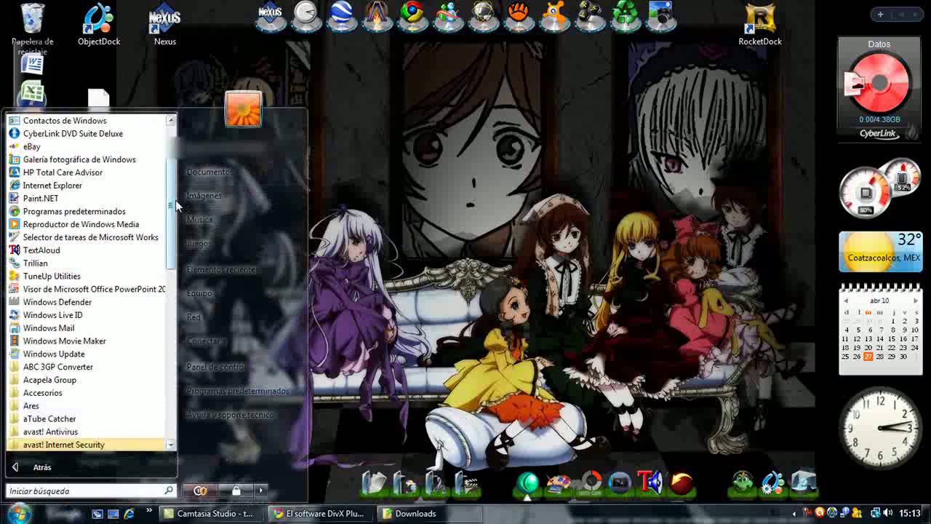
{"action": "left_click_drag", "start_coordinate": [171, 205], "coordinate": [167, 294]}
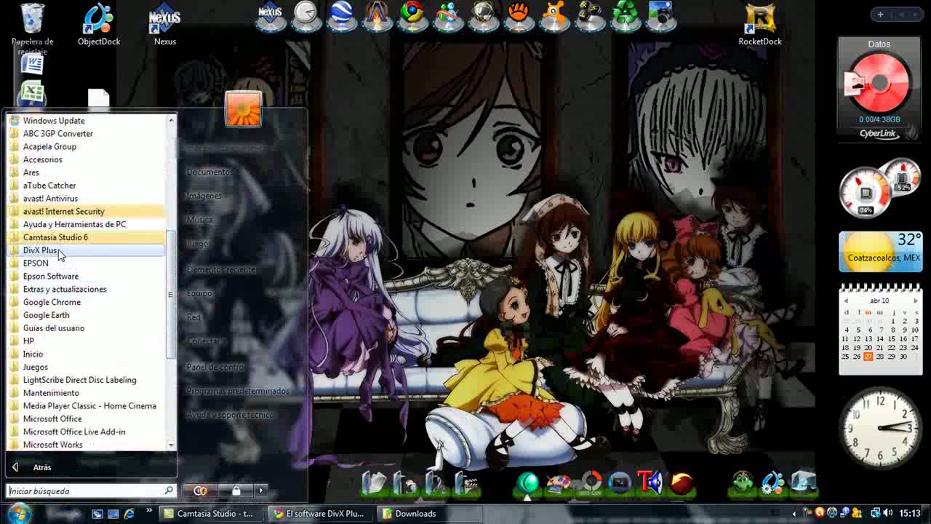
{"action": "left_click", "coordinate": [58, 251]}
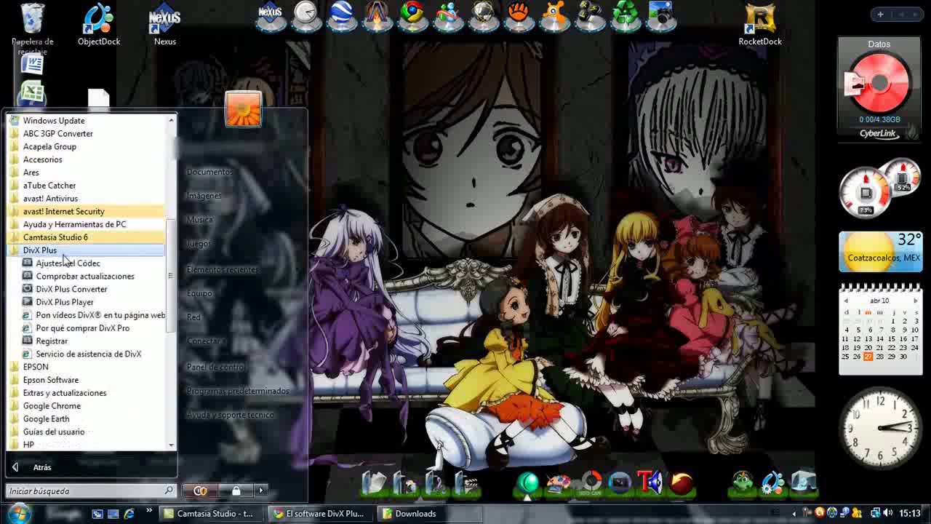
{"action": "left_click", "coordinate": [82, 342]}
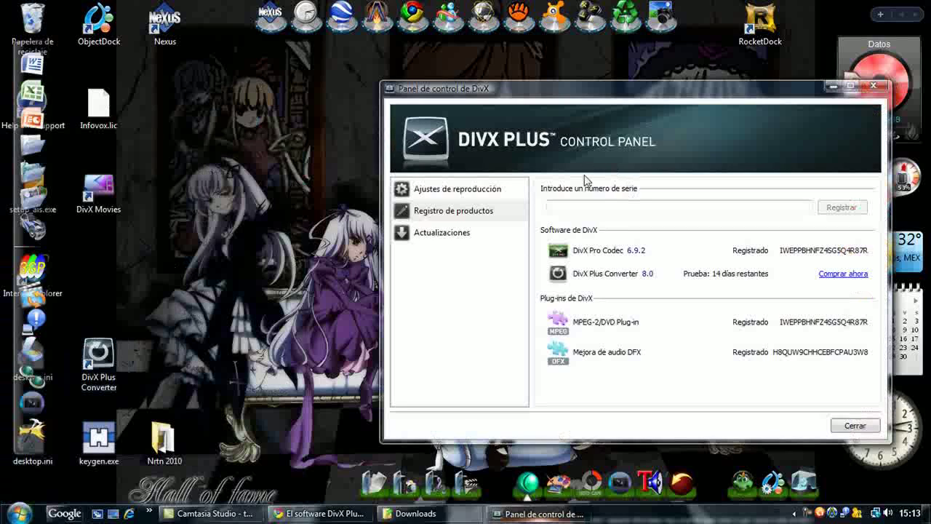
- Inspect the registered DFX, MPEG-2/DVD Plug-in and DivX Pro Codec serials
{"action": "left_click", "coordinate": [551, 209]}
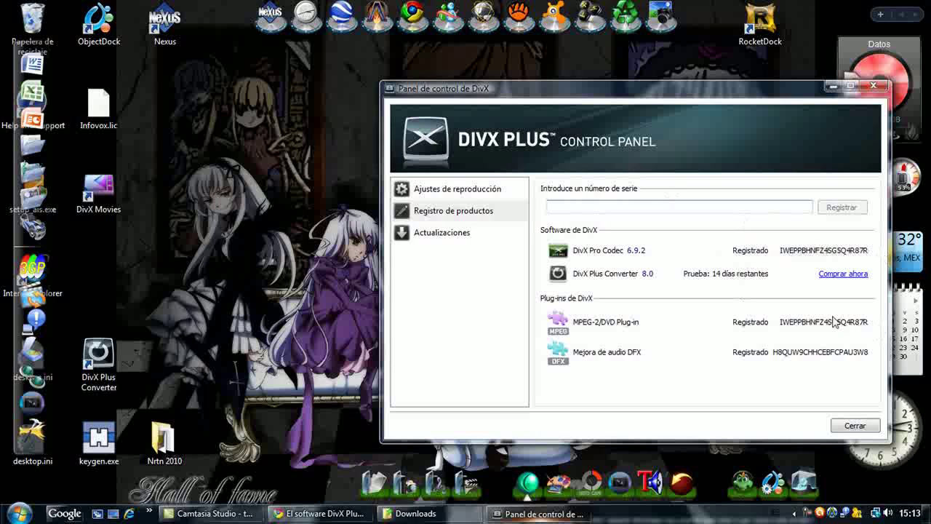
{"action": "left_click_drag", "start_coordinate": [772, 352], "coordinate": [880, 354]}
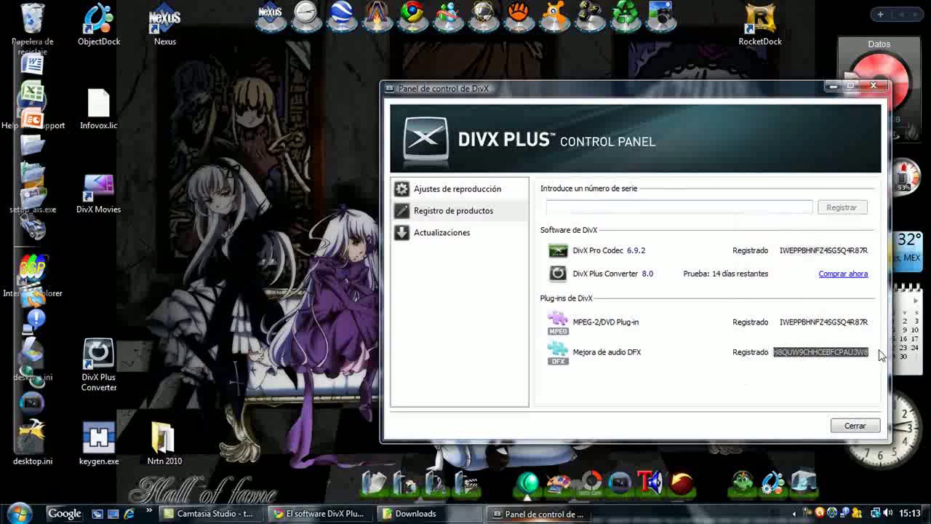
{"action": "left_click_drag", "start_coordinate": [780, 323], "coordinate": [870, 322]}
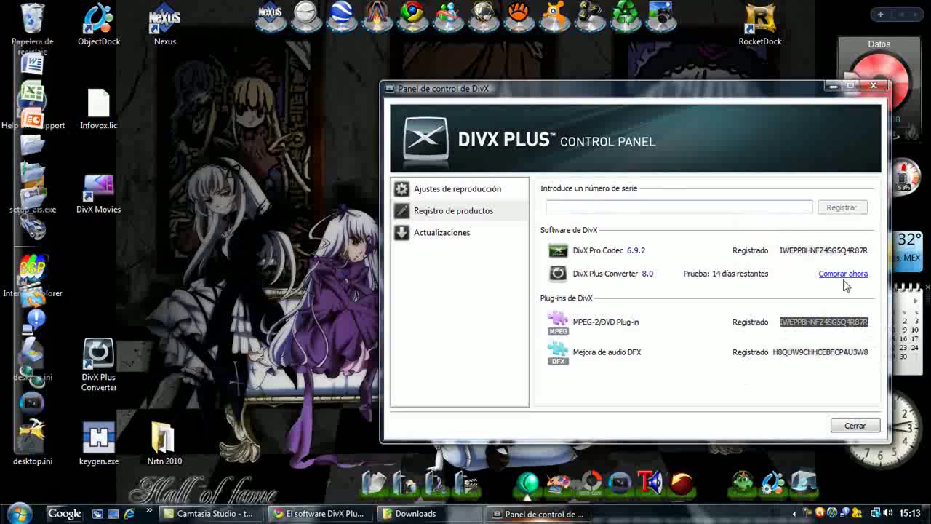
{"action": "left_click_drag", "start_coordinate": [782, 257], "coordinate": [875, 260]}
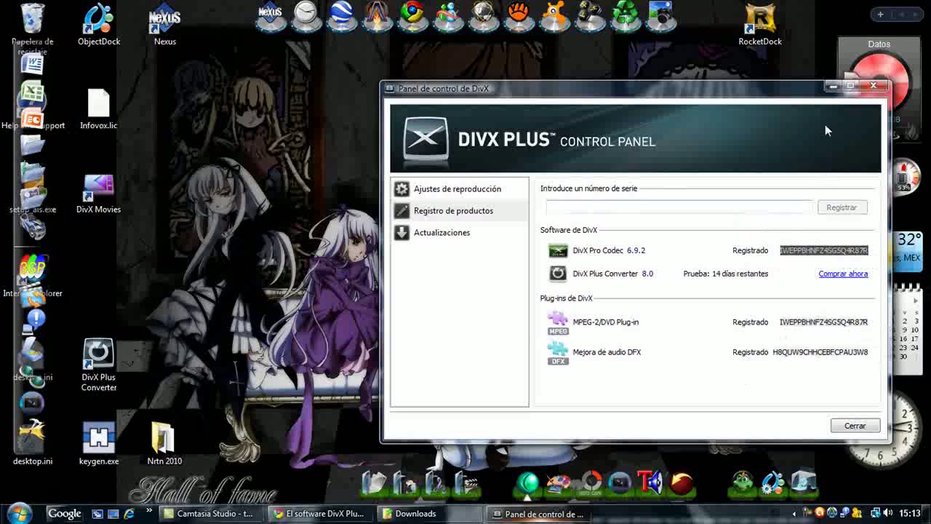
{"action": "left_click", "coordinate": [752, 208]}
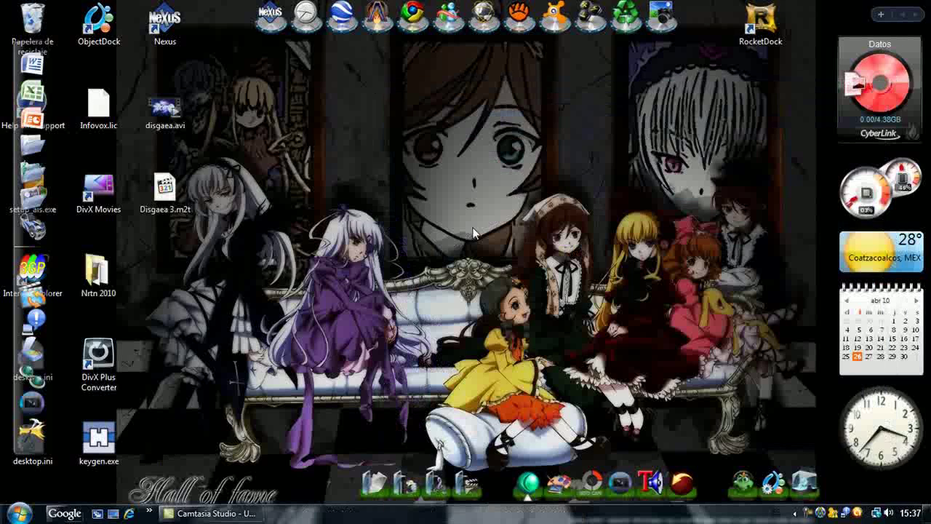
- Launch Vegas Pro 9.0, open AMV Disgaea Halloween.wmv and trim the clip's end to about 00:00:15
{"action": "left_click", "coordinate": [619, 465]}
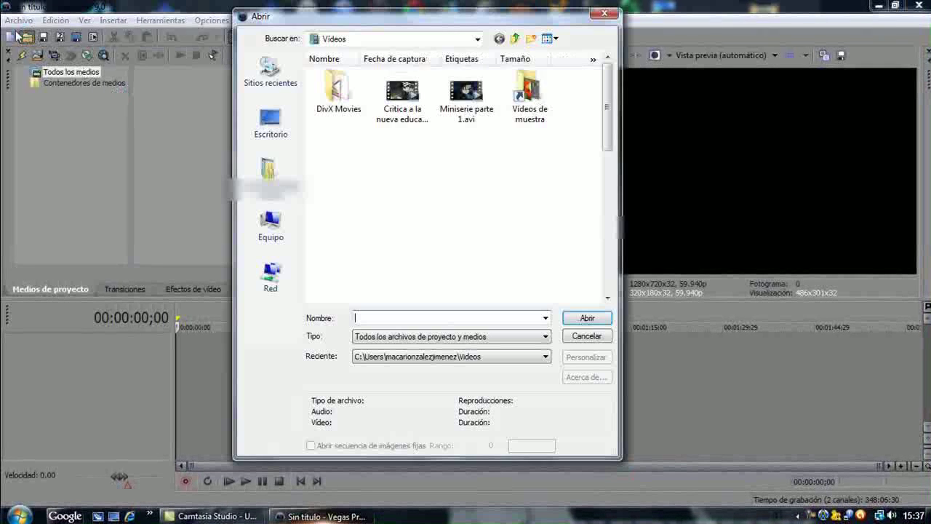
{"action": "left_click", "coordinate": [29, 37]}
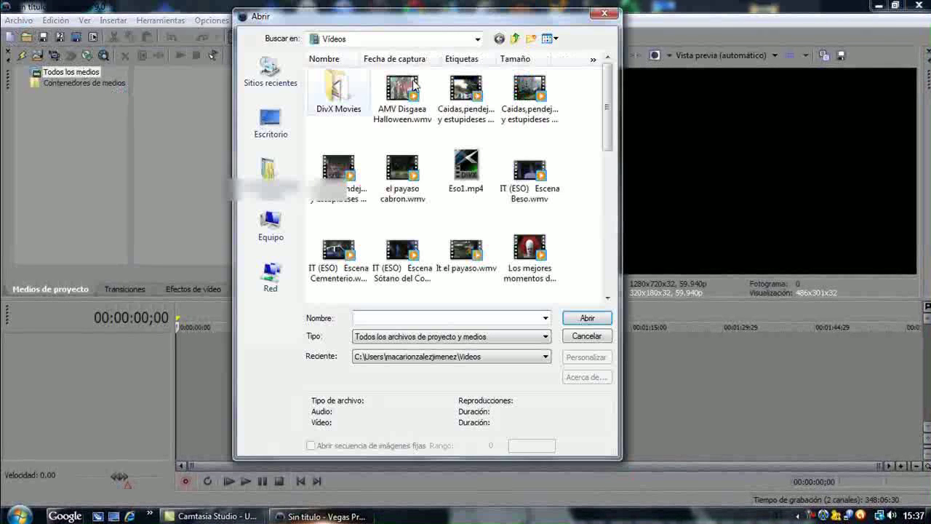
{"action": "left_click", "coordinate": [404, 102]}
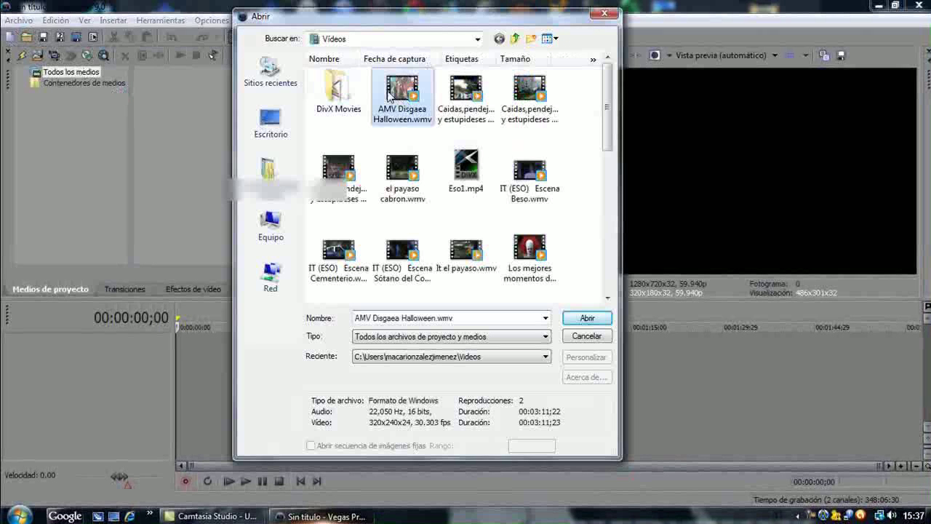
{"action": "left_click", "coordinate": [587, 317]}
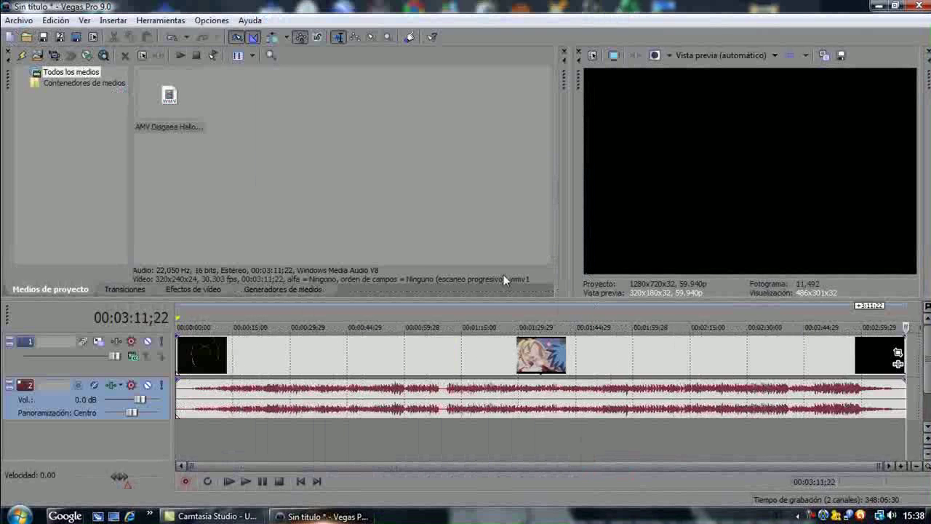
{"action": "left_click_drag", "start_coordinate": [904, 352], "coordinate": [251, 363]}
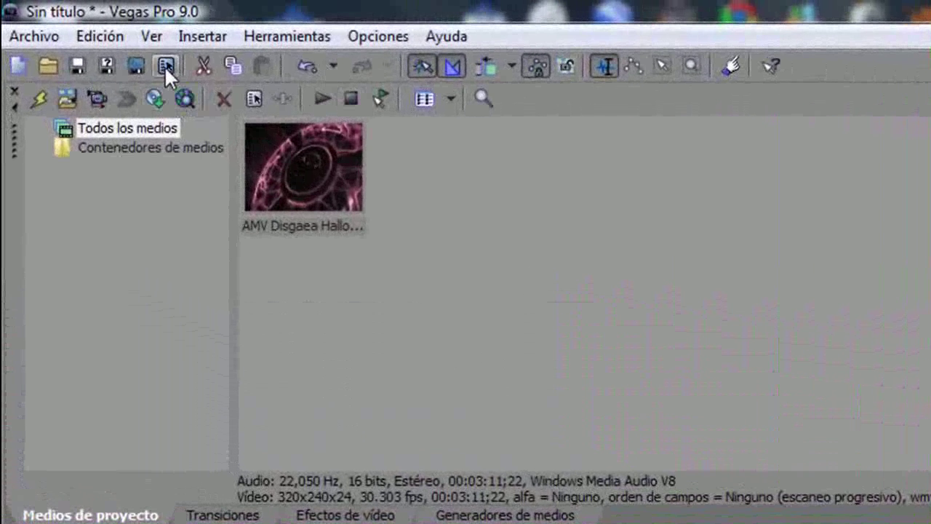
{"action": "left_click", "coordinate": [165, 66]}
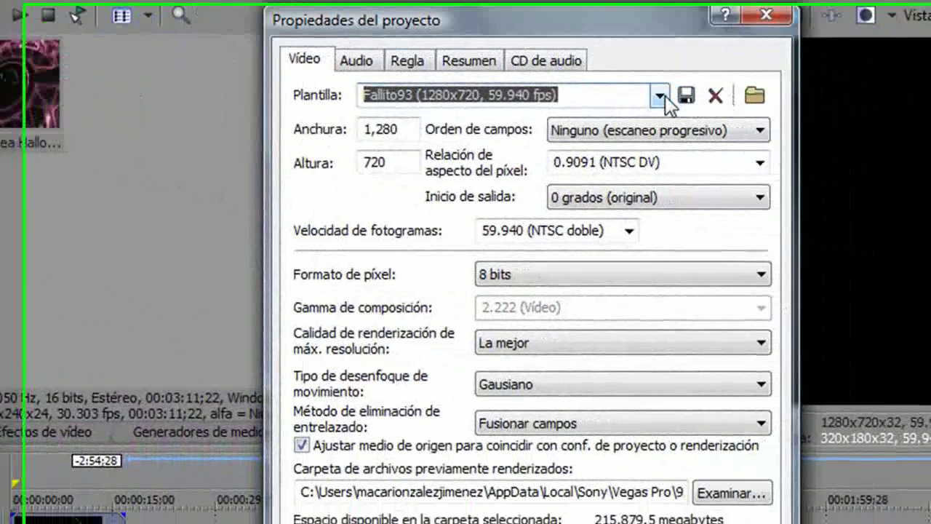
- Apply HDV 720-30p at 1280x720 with progressive fields, 1.0000 pixel aspect and La mejor quality
{"action": "left_click", "coordinate": [634, 89]}
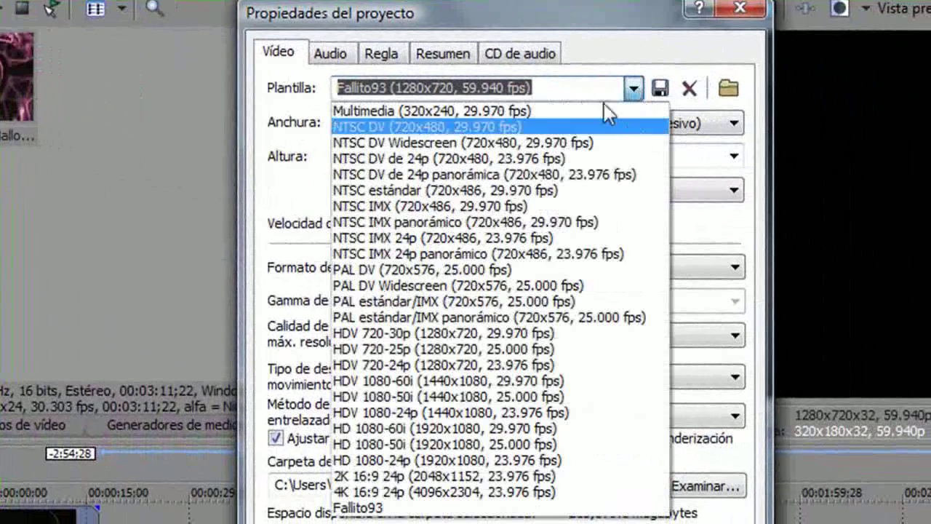
{"action": "left_click", "coordinate": [481, 339]}
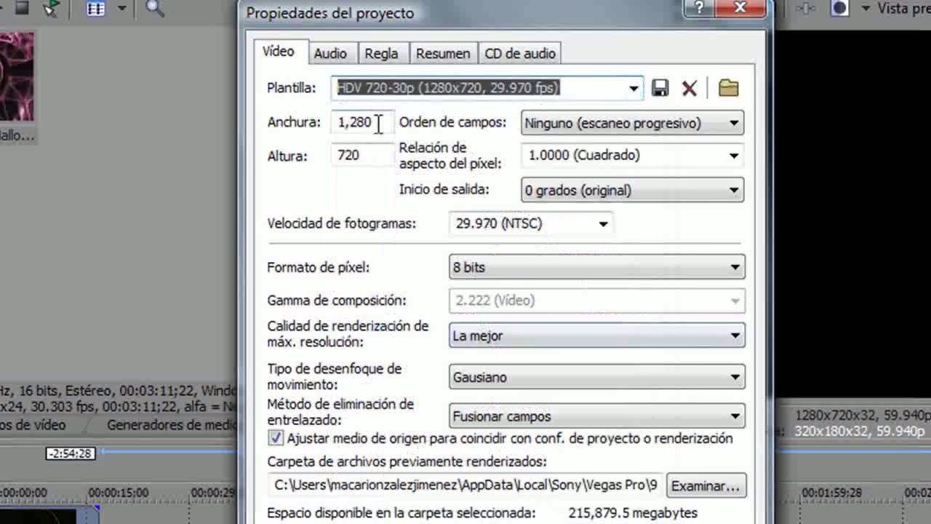
{"action": "left_click_drag", "start_coordinate": [379, 122], "coordinate": [336, 122]}
{"action": "left_click_drag", "start_coordinate": [368, 154], "coordinate": [320, 156]}
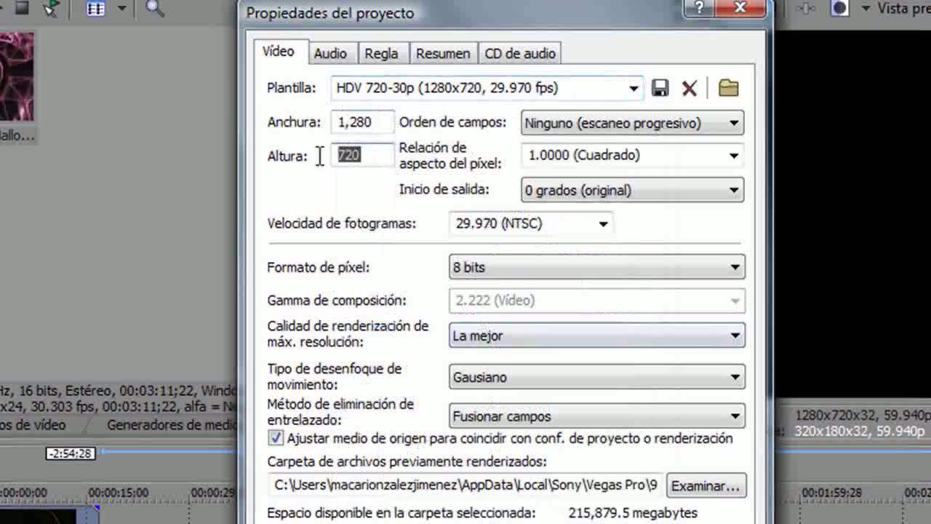
{"action": "left_click", "coordinate": [733, 126]}
{"action": "left_click", "coordinate": [715, 149]}
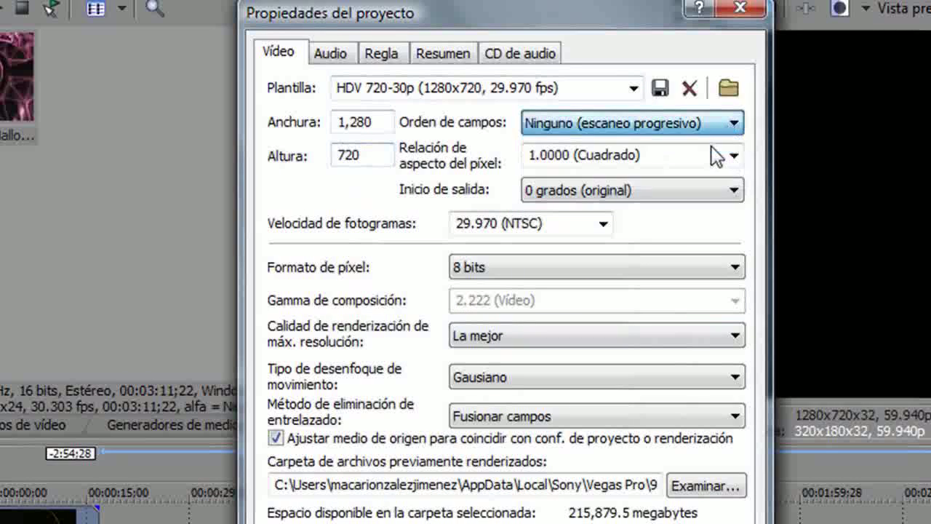
{"action": "left_click", "coordinate": [734, 158]}
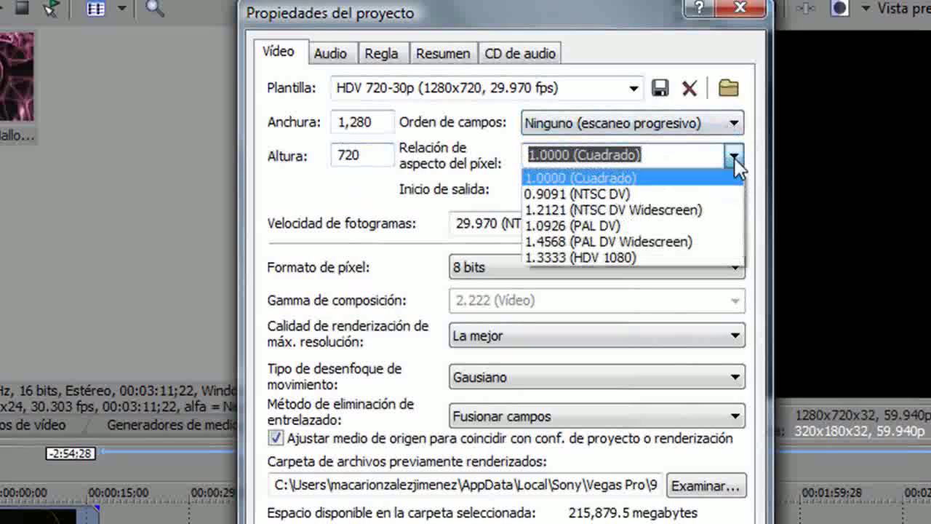
{"action": "left_click", "coordinate": [688, 177]}
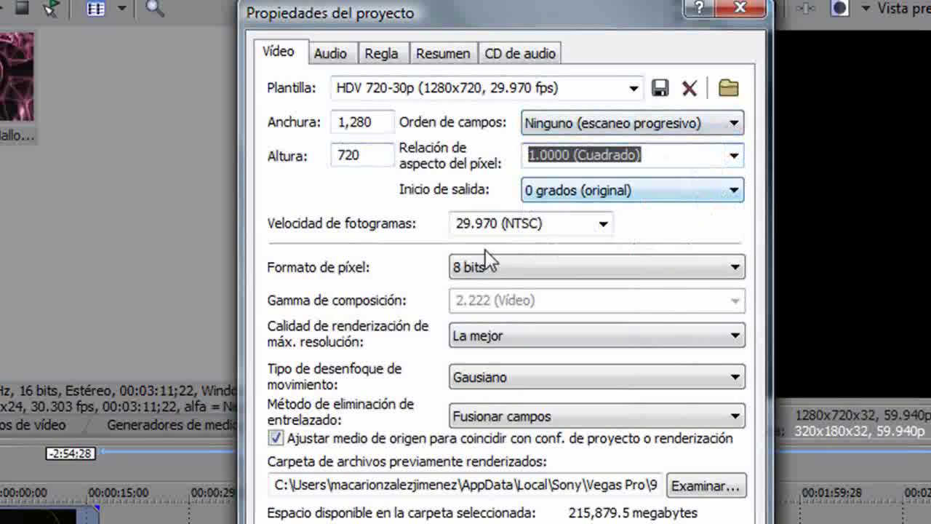
{"action": "left_click", "coordinate": [672, 338]}
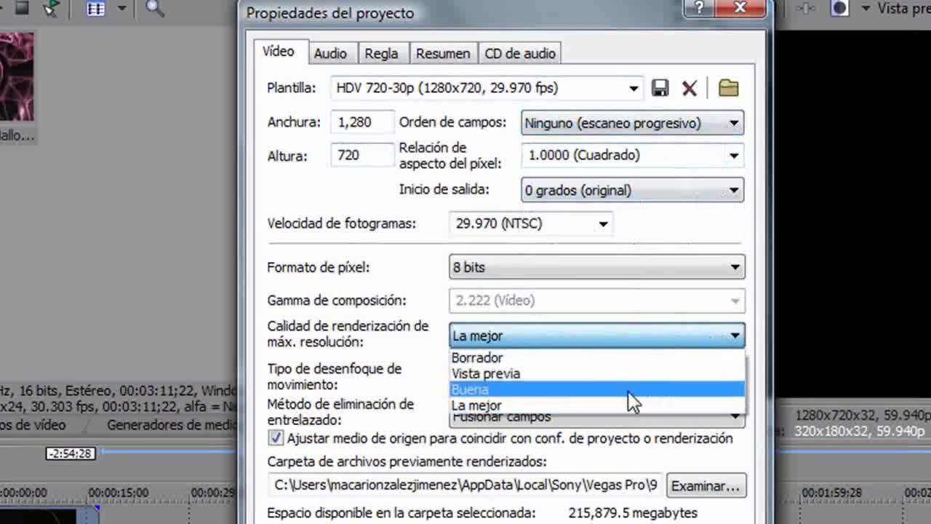
{"action": "left_click", "coordinate": [596, 408]}
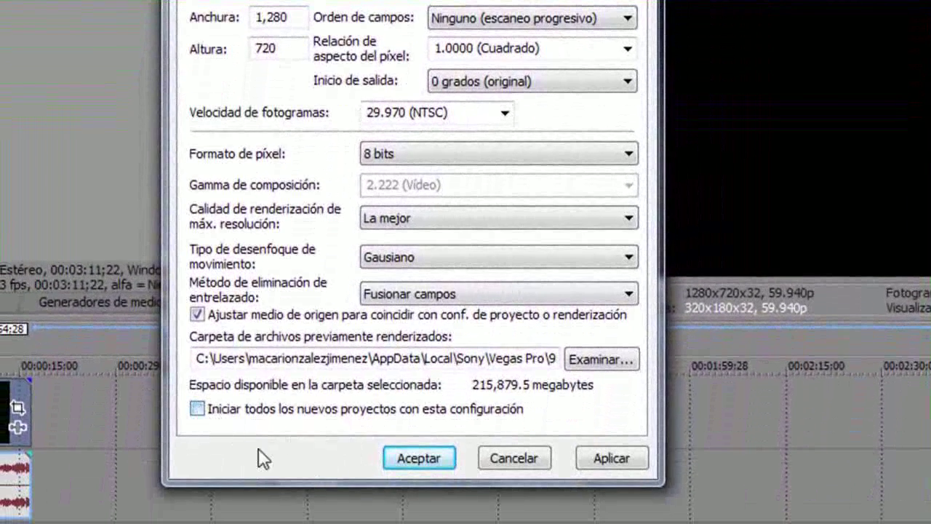
{"action": "left_click", "coordinate": [416, 460]}
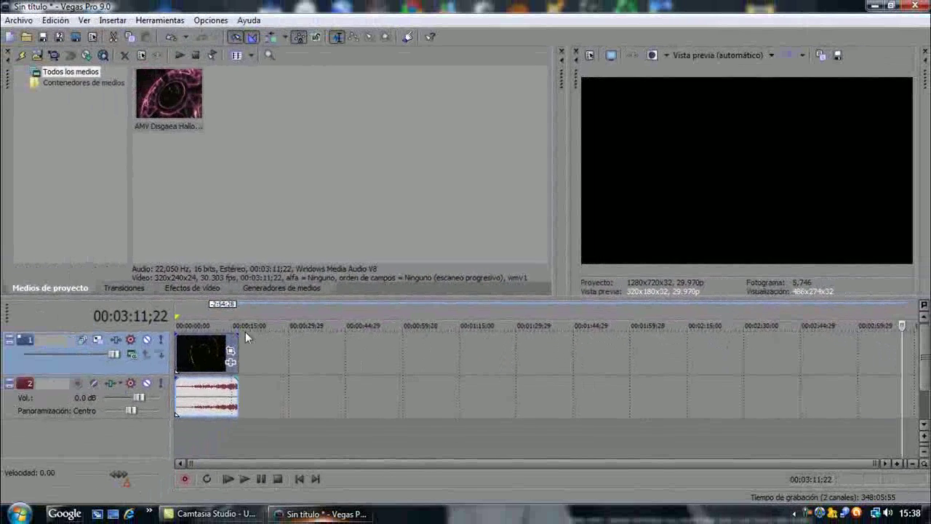
- Select the region up to 00:00:18;15 and choose the HD 1080-60i YUV template in Render As
{"action": "left_click_drag", "start_coordinate": [245, 332], "coordinate": [159, 329]}
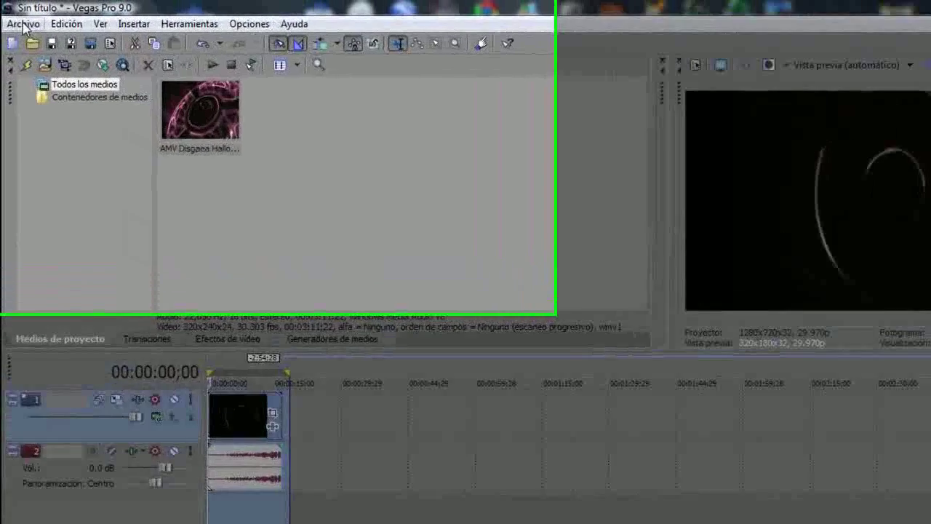
{"action": "left_click", "coordinate": [23, 27]}
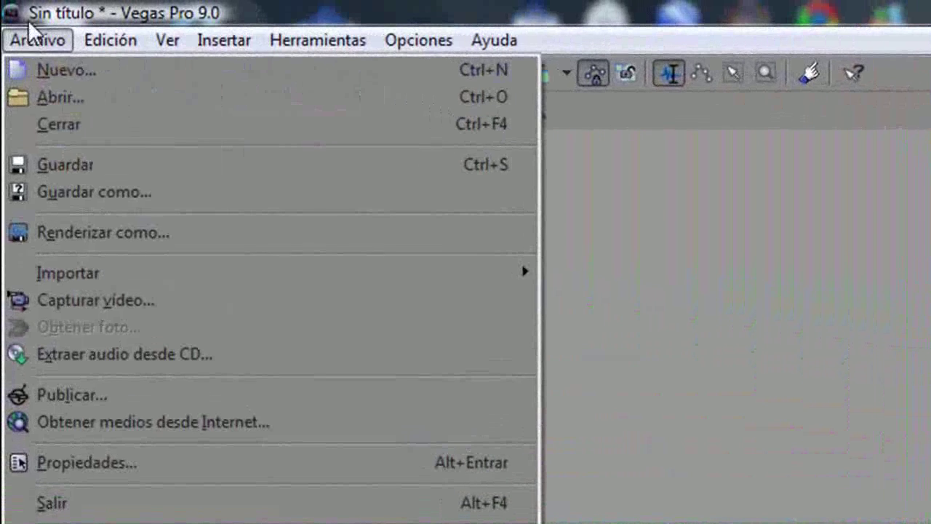
{"action": "left_click", "coordinate": [107, 231]}
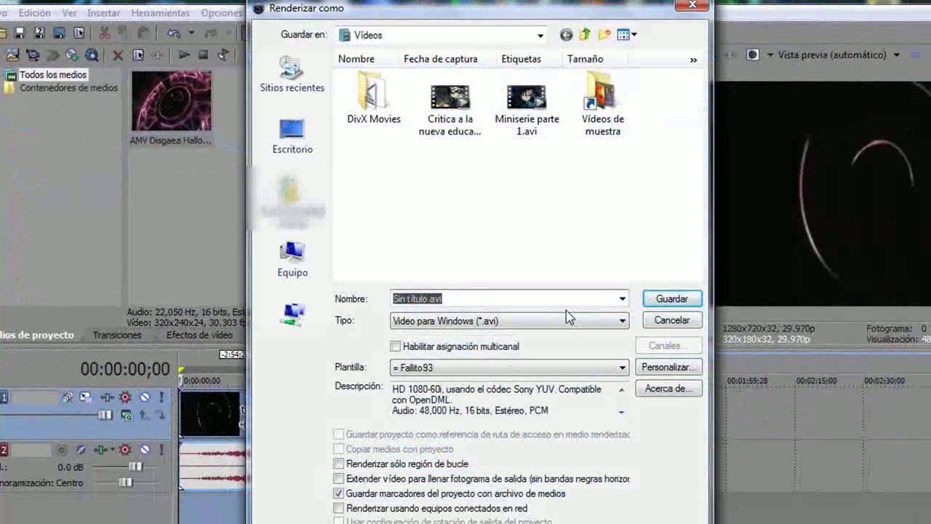
{"action": "left_click", "coordinate": [428, 299]}
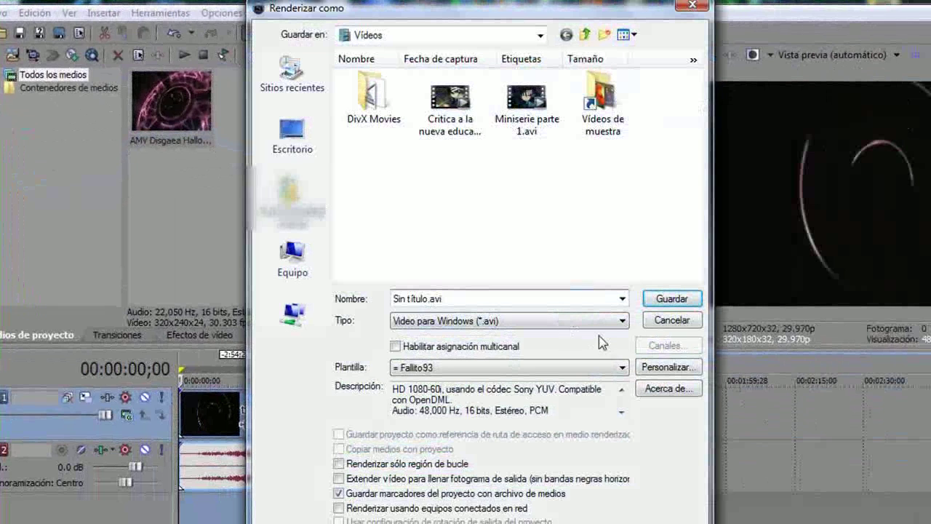
{"action": "left_click", "coordinate": [623, 370]}
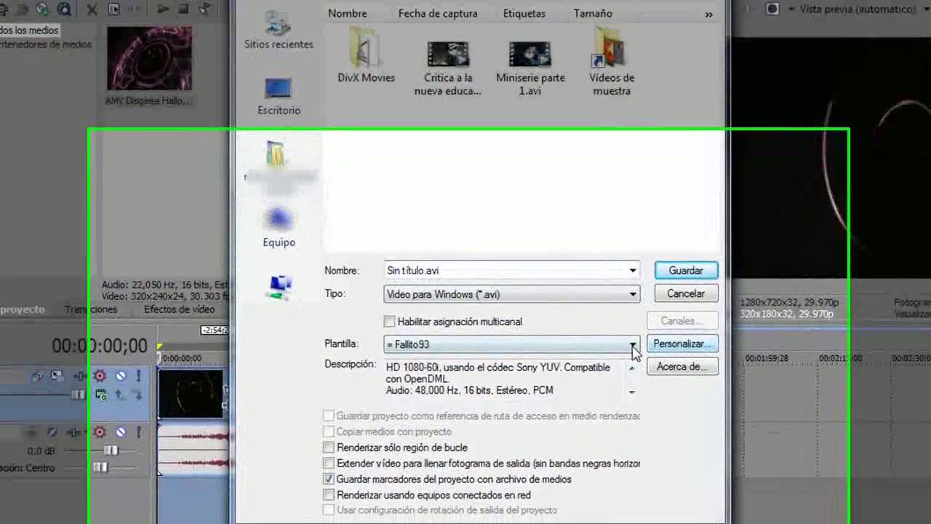
{"action": "left_click", "coordinate": [622, 367]}
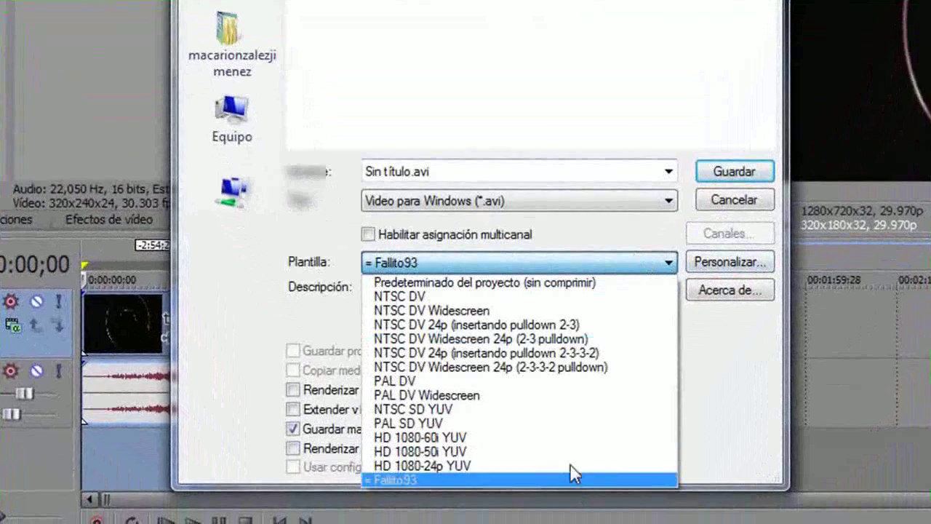
{"action": "left_click", "coordinate": [512, 440]}
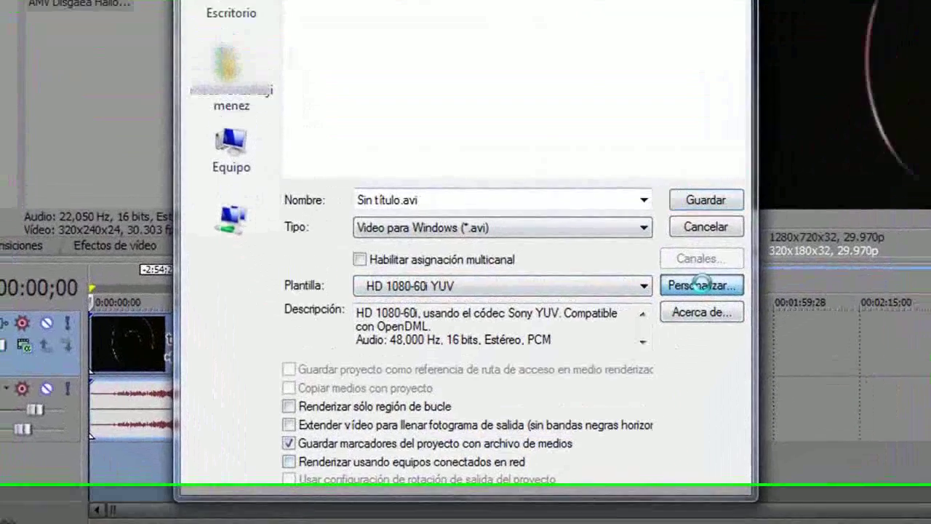
- Customize the template with HDV 720 (1,280x720) frame size and the DivX 6.9.2 codec
{"action": "left_click", "coordinate": [733, 266]}
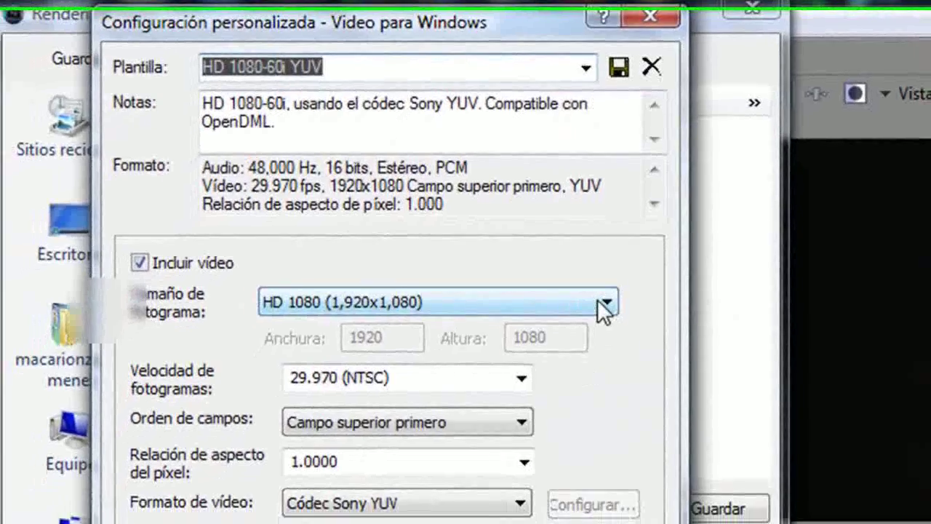
{"action": "left_click", "coordinate": [606, 316]}
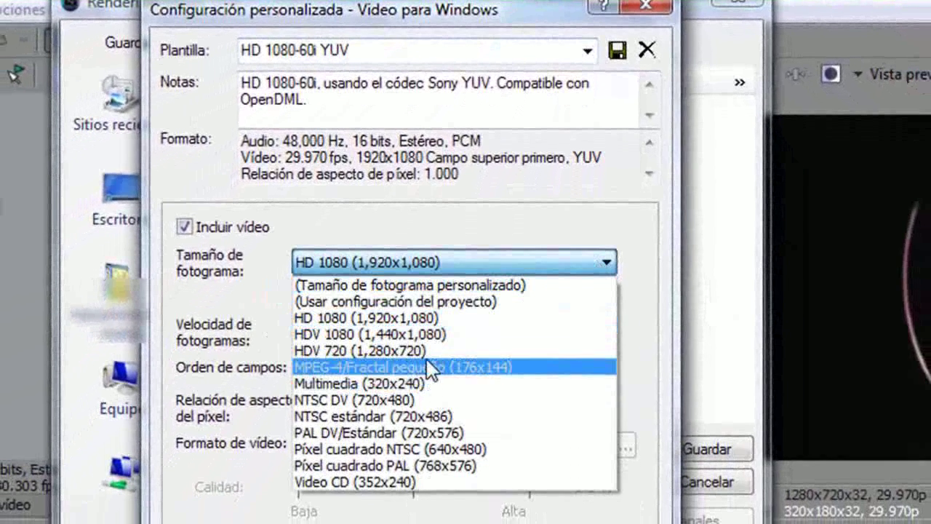
{"action": "left_click", "coordinate": [443, 350]}
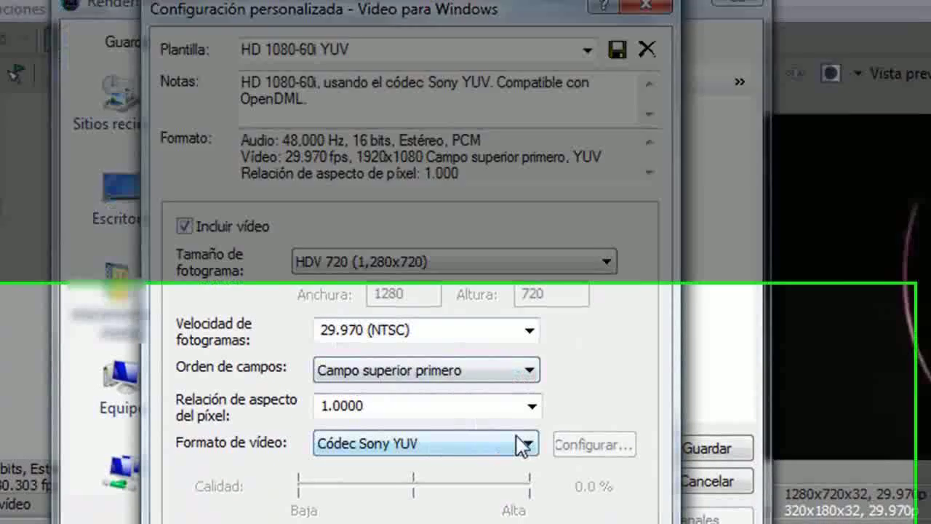
{"action": "left_click", "coordinate": [525, 443]}
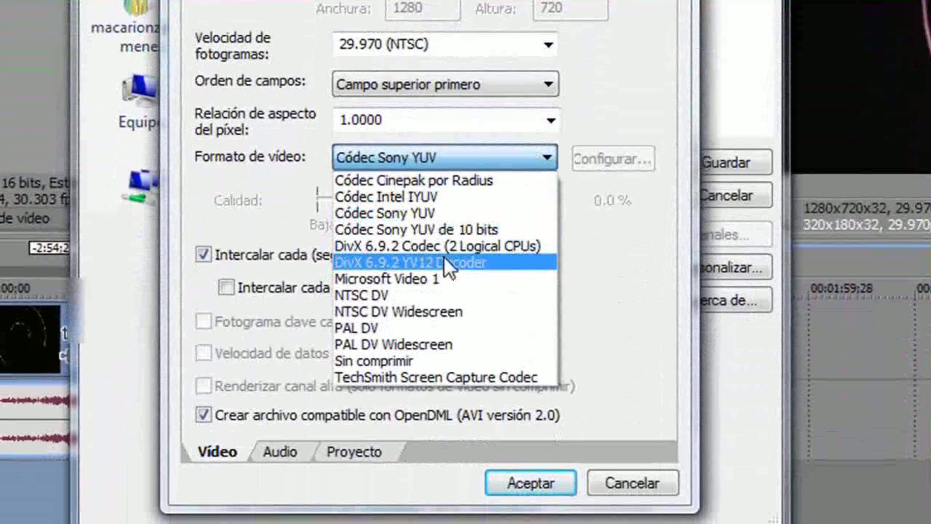
{"action": "left_click", "coordinate": [443, 247]}
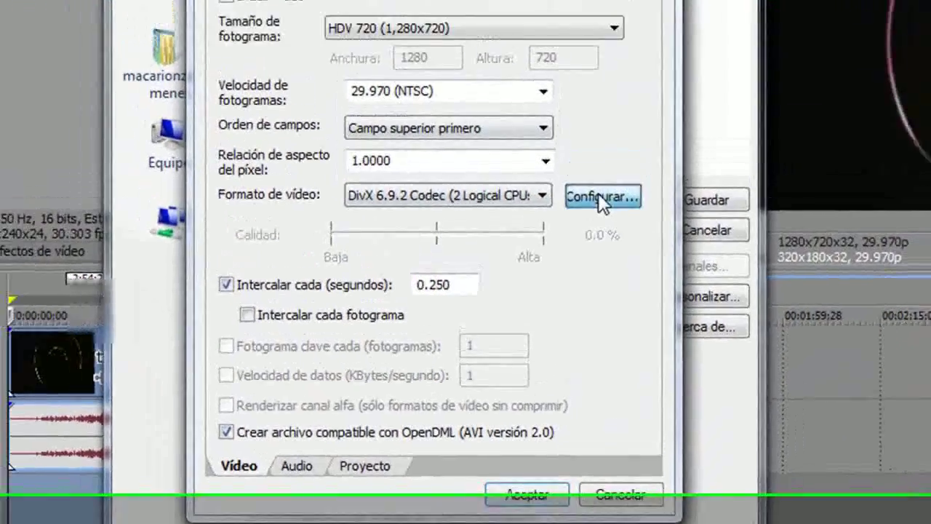
- Configure the DivX codec with Perfil 720HD and encoding presets at maximum quality 10
{"action": "left_click", "coordinate": [611, 159]}
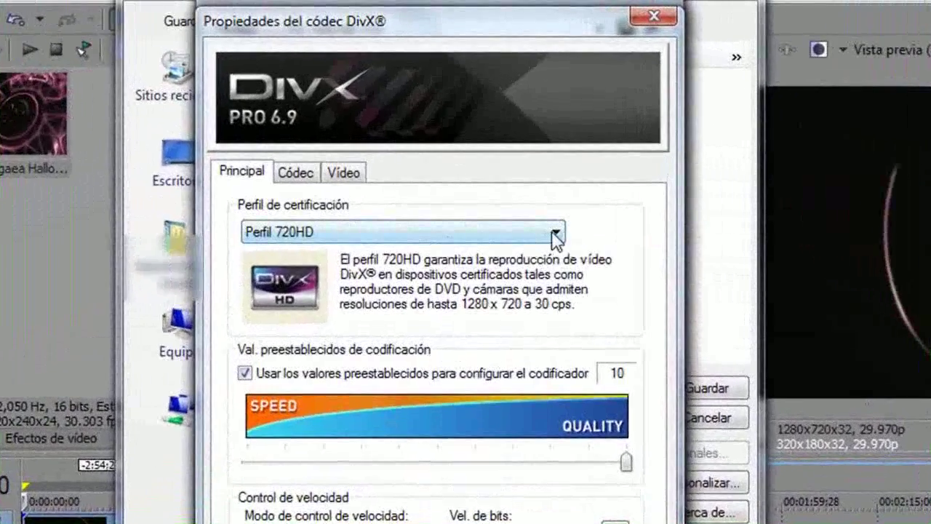
{"action": "left_click", "coordinate": [542, 196]}
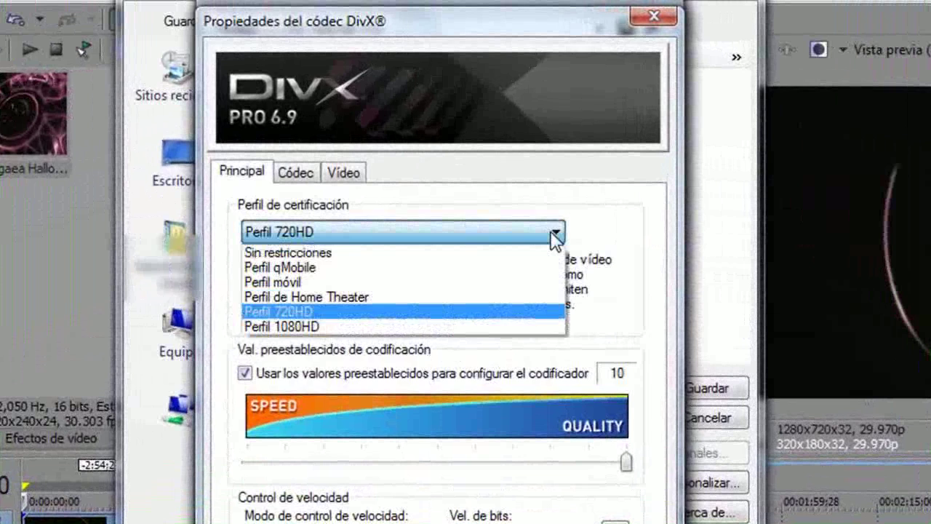
{"action": "left_click", "coordinate": [416, 322]}
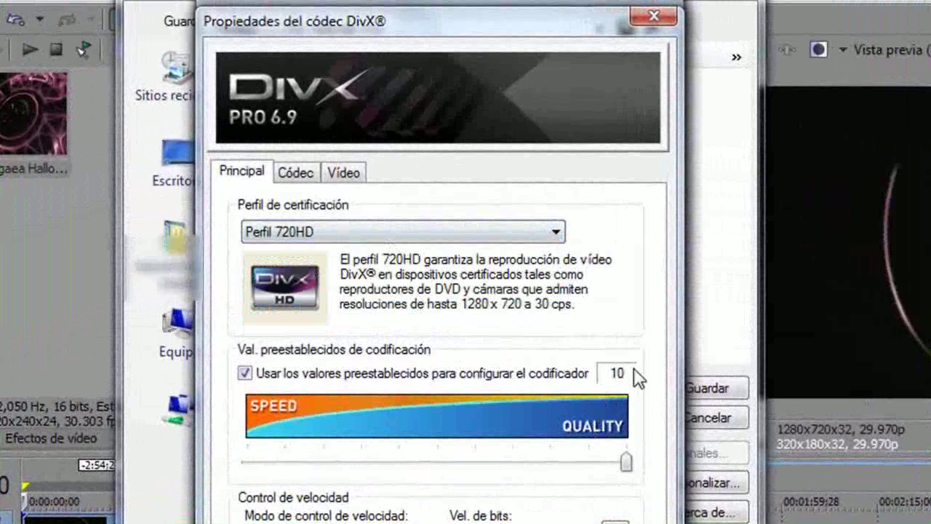
{"action": "left_click", "coordinate": [245, 374]}
{"action": "left_click", "coordinate": [245, 373]}
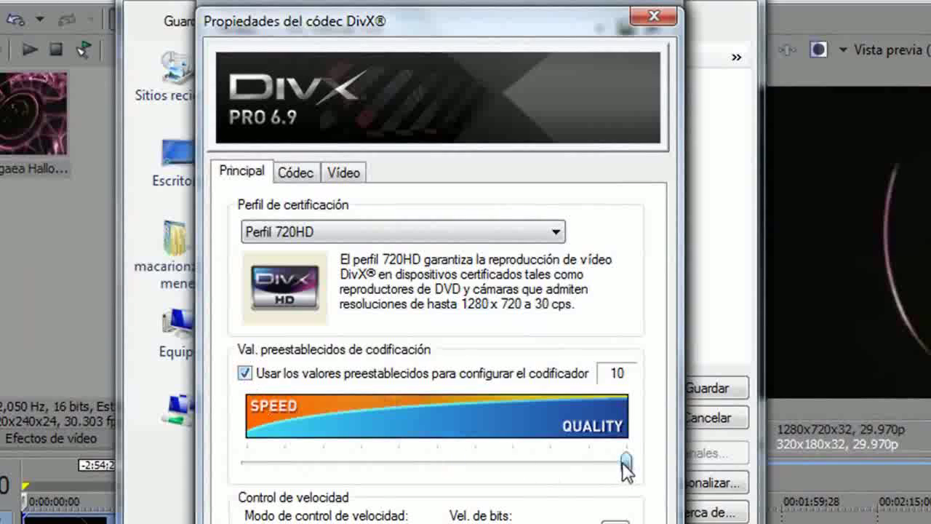
{"action": "mouse_move", "coordinate": [623, 463]}
{"action": "left_mouse_down"}
{"action": "mouse_move", "coordinate": [322, 463]}
{"action": "mouse_move", "coordinate": [634, 461]}
{"action": "left_mouse_up"}
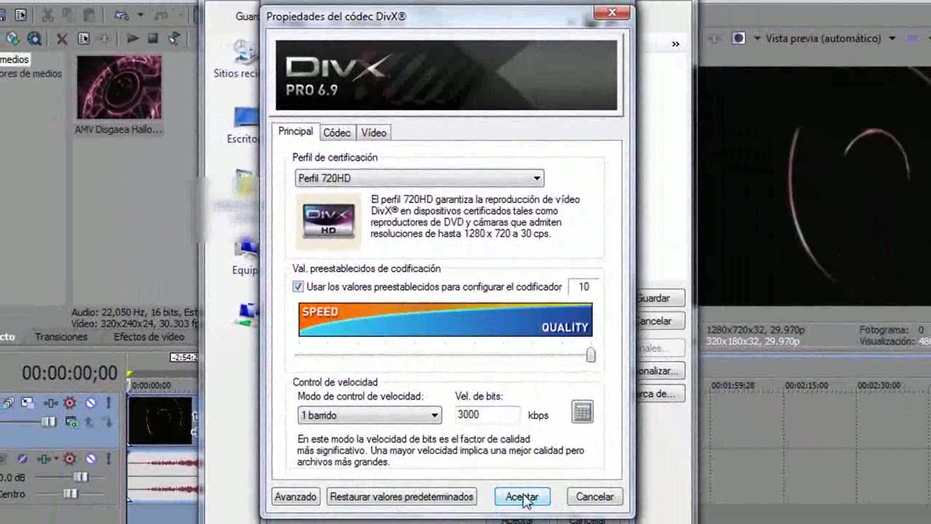
{"action": "left_click", "coordinate": [521, 496]}
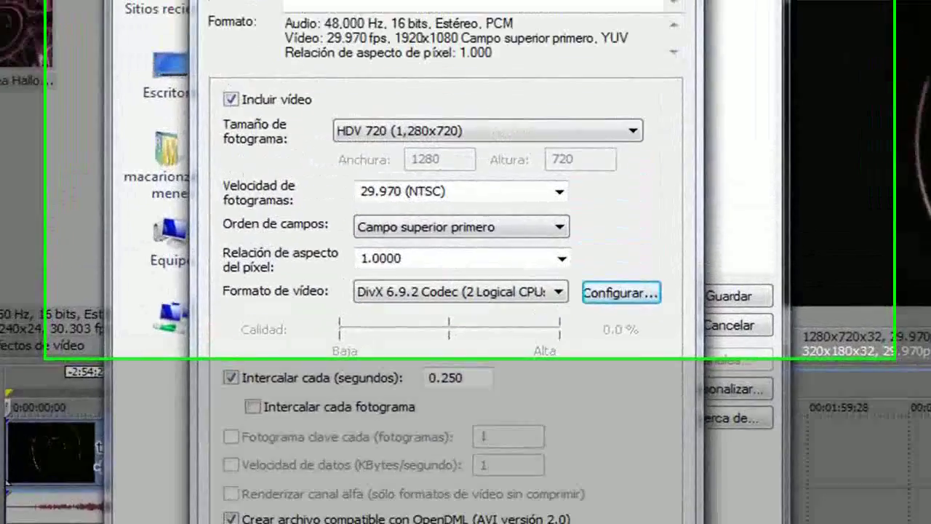
- Set the project render quality to Lo mejor
{"action": "left_click", "coordinate": [396, 375]}
{"action": "left_click", "coordinate": [546, 224]}
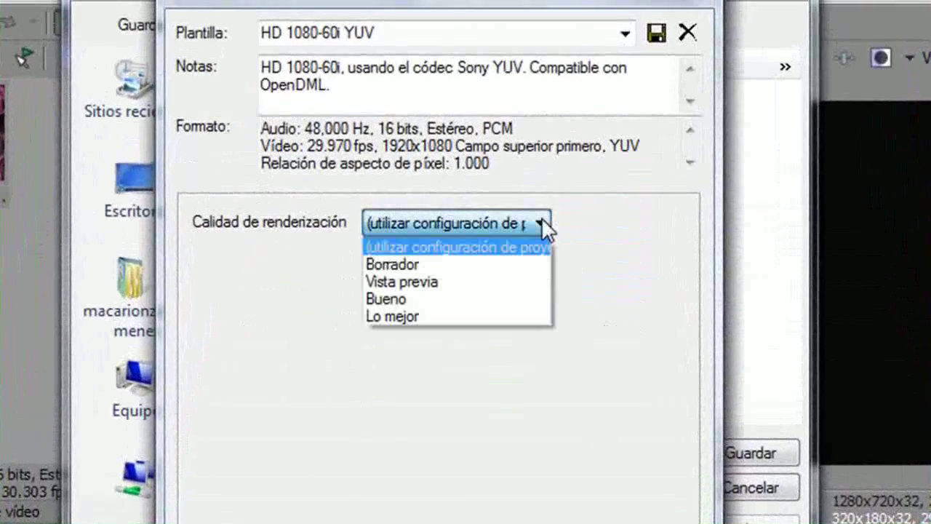
{"action": "left_click", "coordinate": [462, 315]}
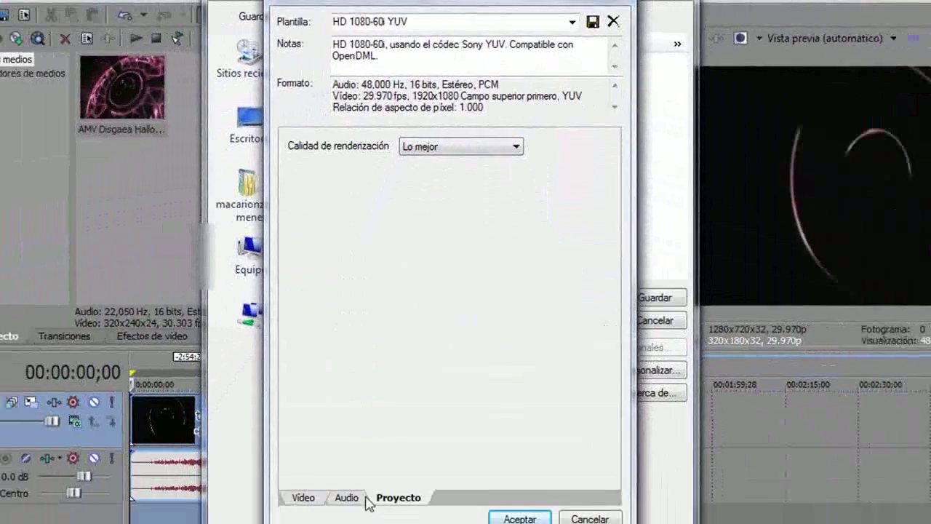
{"action": "left_click", "coordinate": [311, 483]}
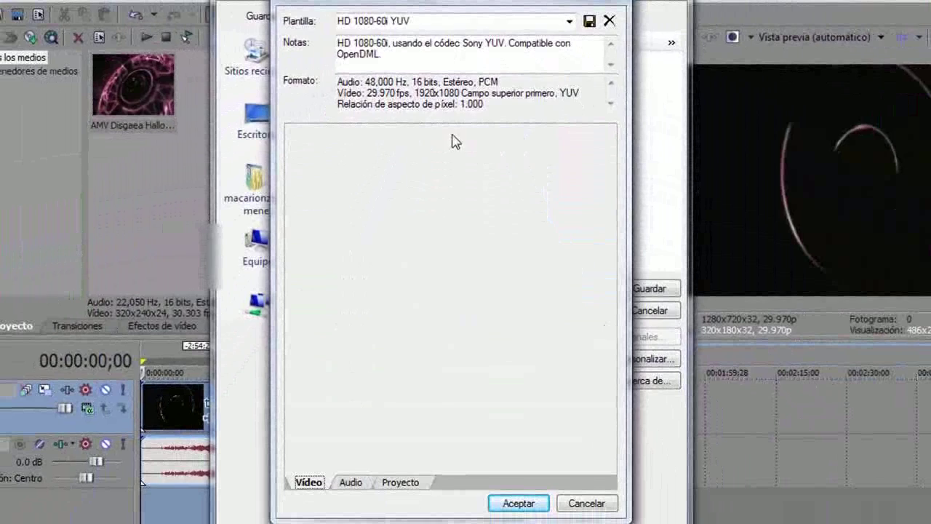
- Save the custom template as Rozen17, then start the AVI render and cancel it
{"action": "left_click", "coordinate": [413, 22]}
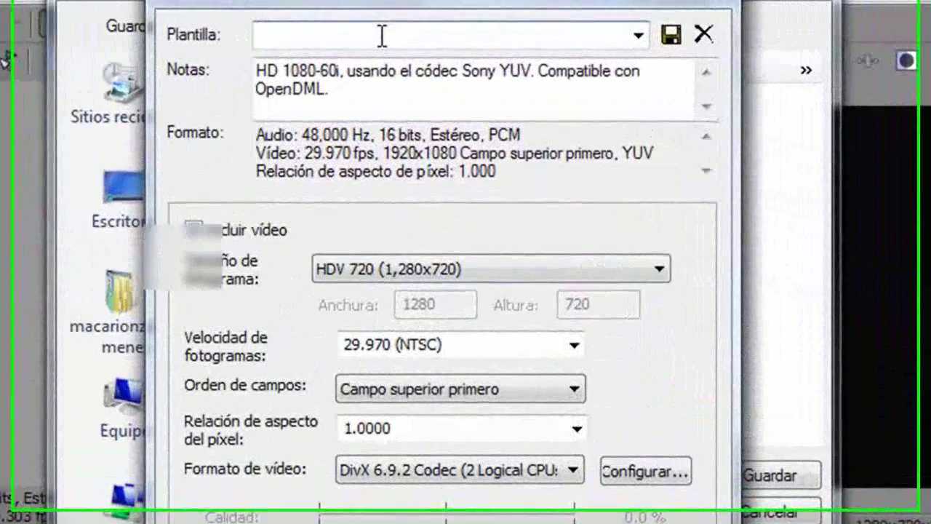
{"action": "type", "text": "Rozen17"}
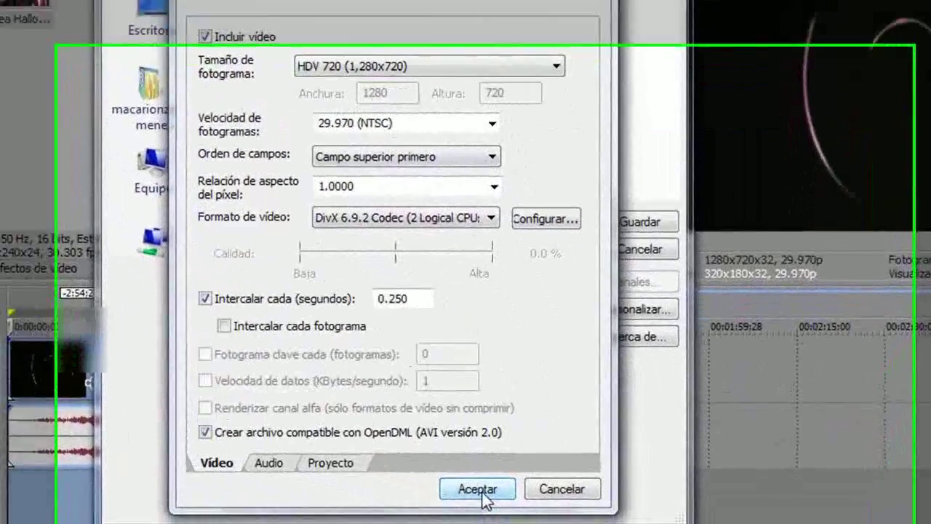
{"action": "left_click", "coordinate": [520, 503]}
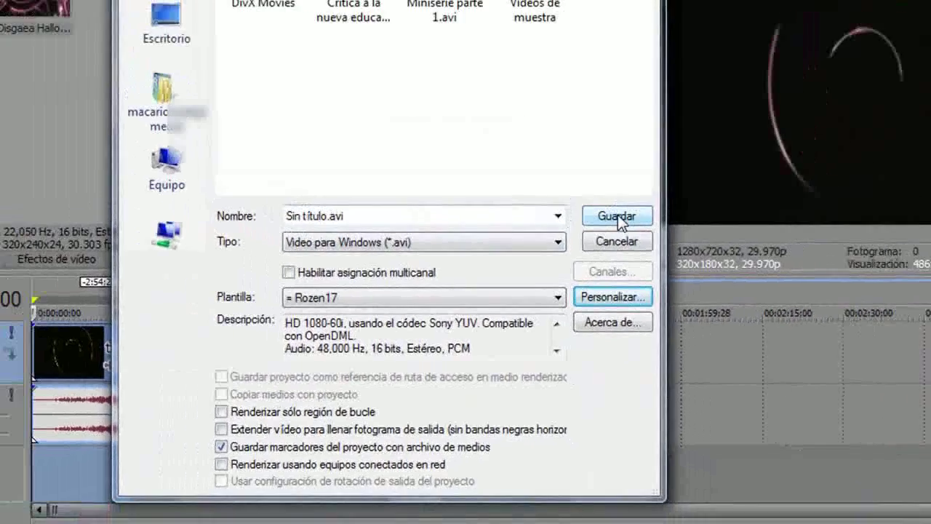
{"action": "left_click", "coordinate": [637, 189]}
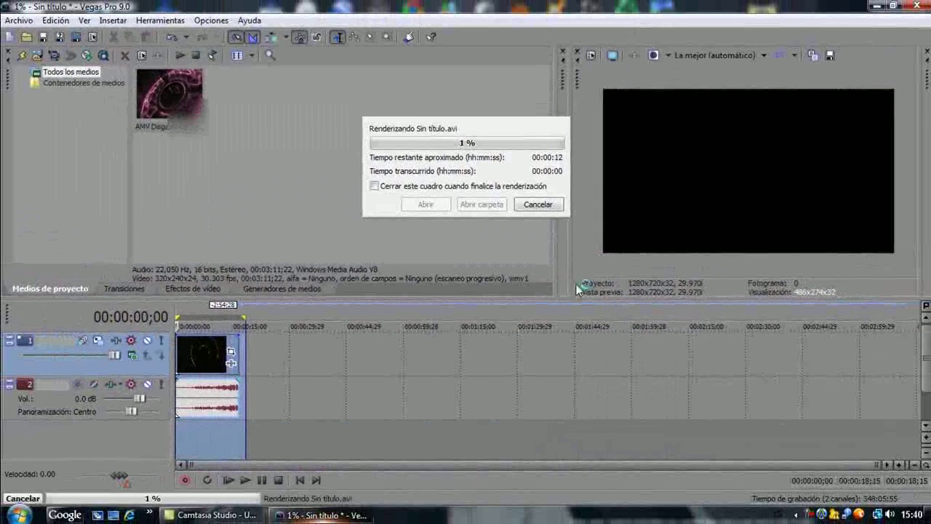
{"action": "left_click", "coordinate": [536, 204]}
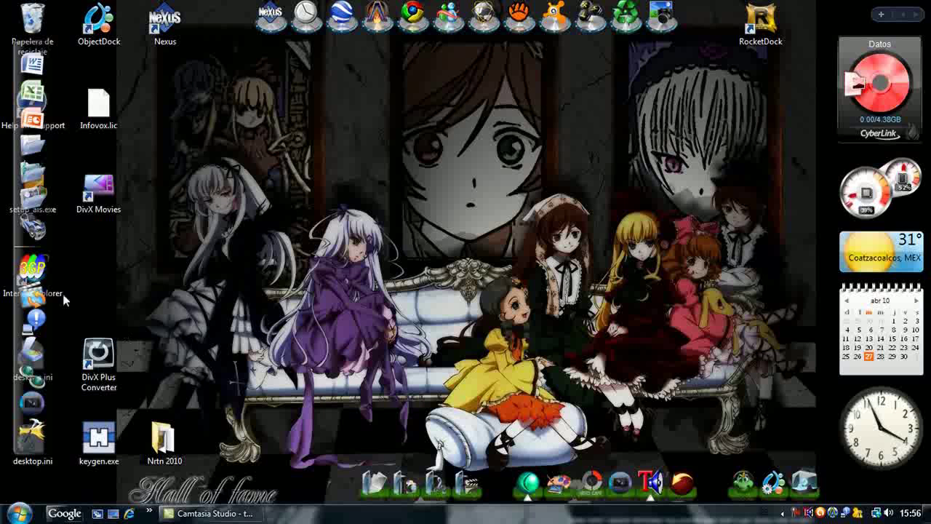
- Launch Ultra MPEG-4 Converter with the MP4 profile, Original resolution and 30.0 fps, then begin adding media
{"action": "left_click", "coordinate": [43, 298]}
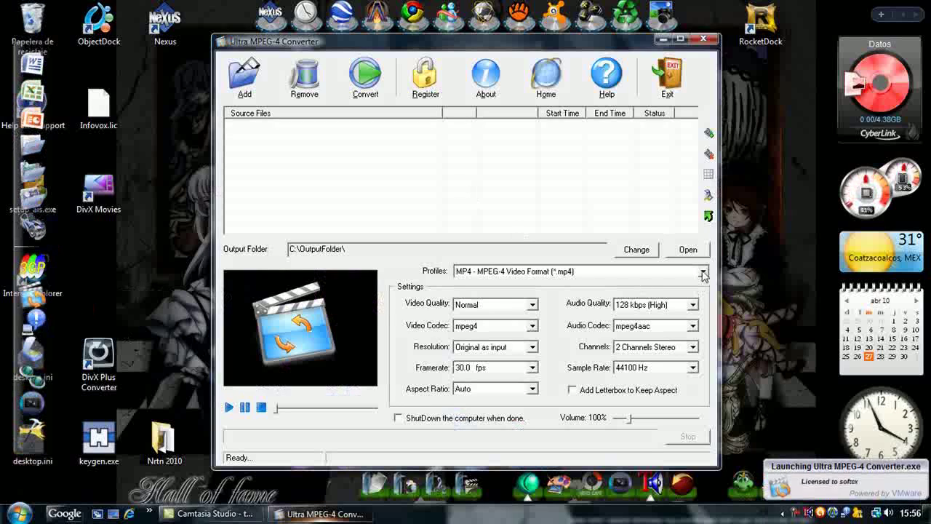
{"action": "left_click", "coordinate": [702, 272]}
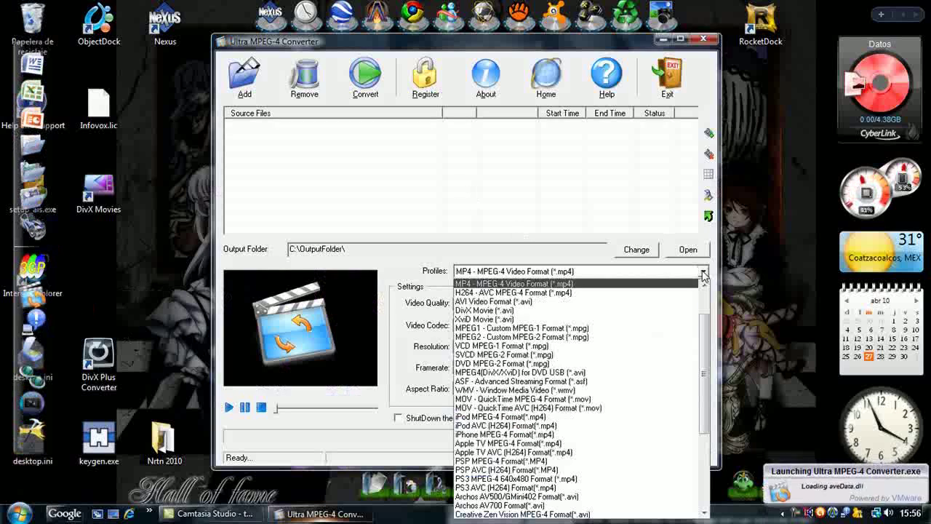
{"action": "left_click", "coordinate": [565, 283]}
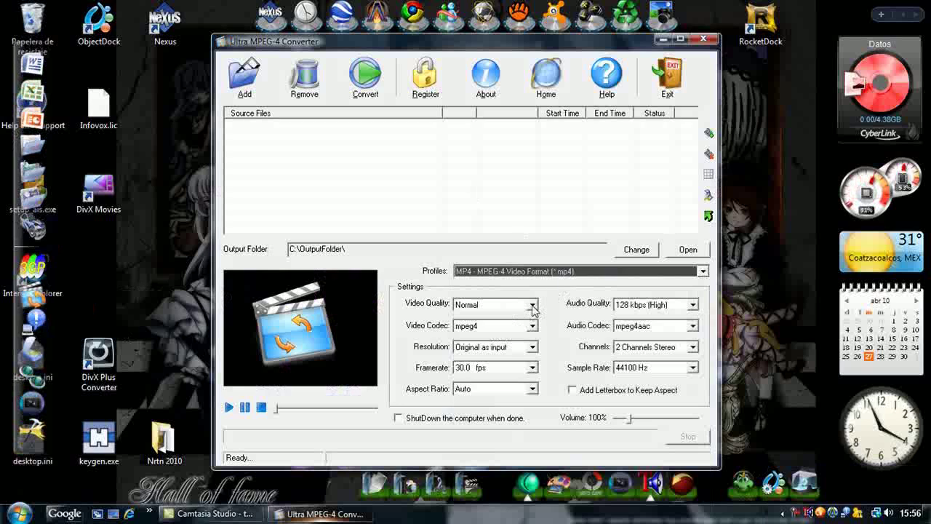
{"action": "left_click", "coordinate": [532, 348]}
{"action": "left_click", "coordinate": [502, 134]}
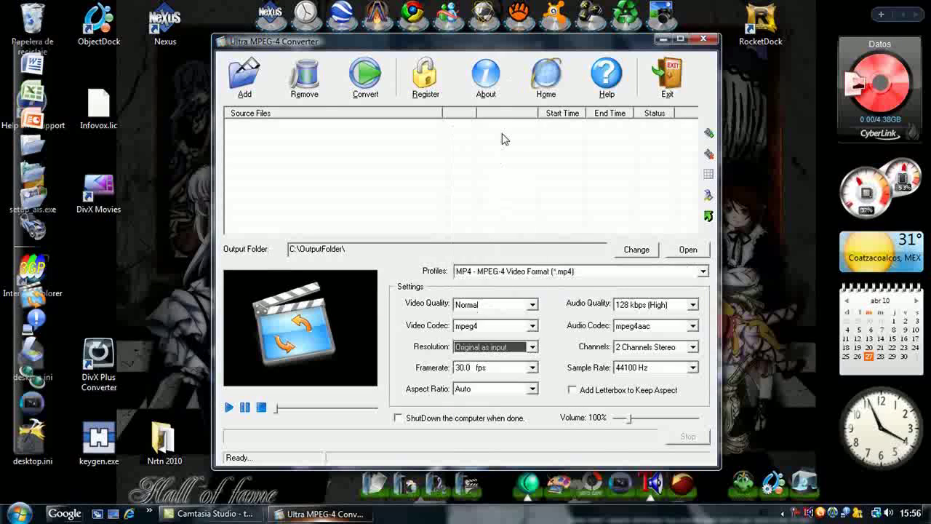
{"action": "left_click", "coordinate": [533, 369]}
{"action": "left_click", "coordinate": [516, 434]}
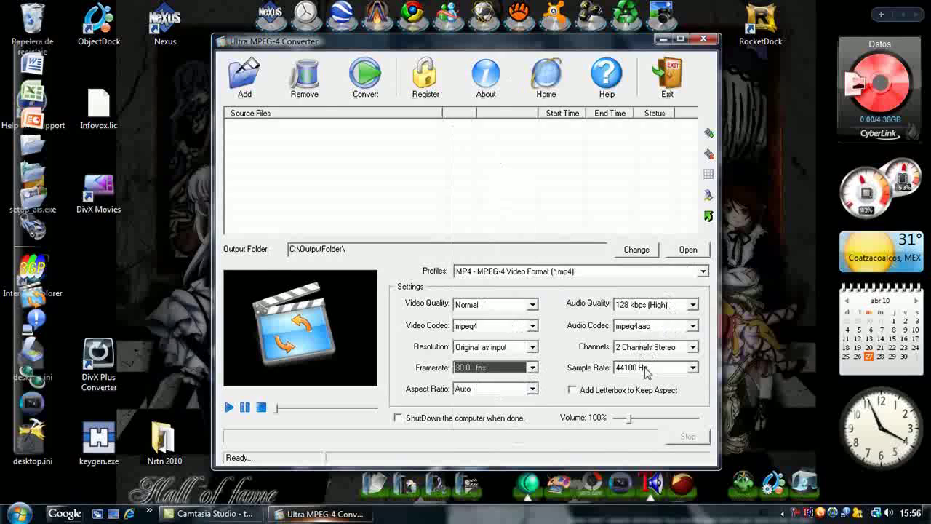
{"action": "left_click", "coordinate": [246, 81]}
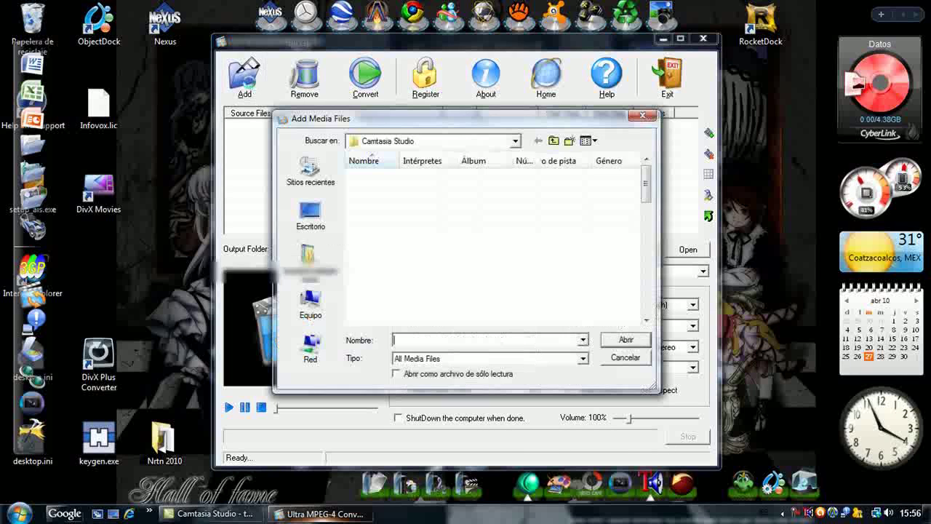
- Add AMV Disgaea Halloween.wmv from the user's Videos folder as the converter's source file
{"action": "left_click", "coordinate": [308, 251]}
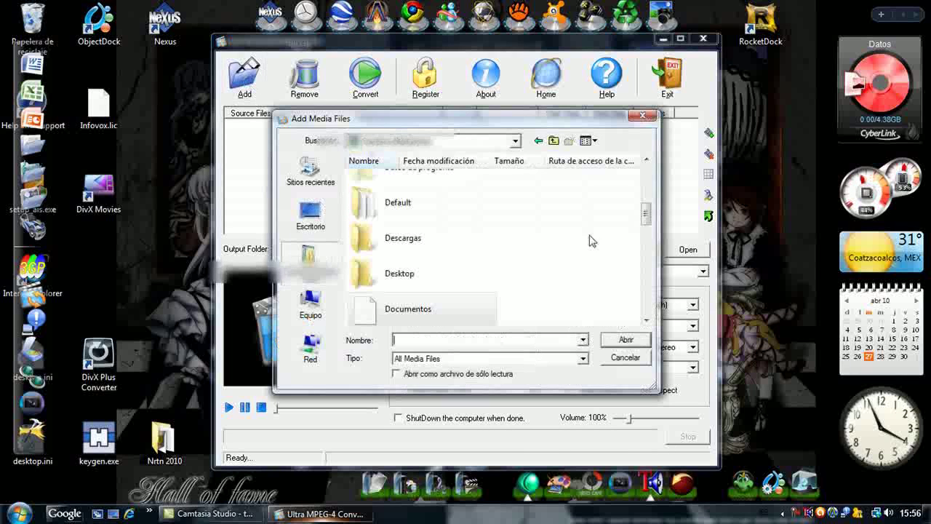
{"action": "left_click_drag", "start_coordinate": [645, 212], "coordinate": [646, 289]}
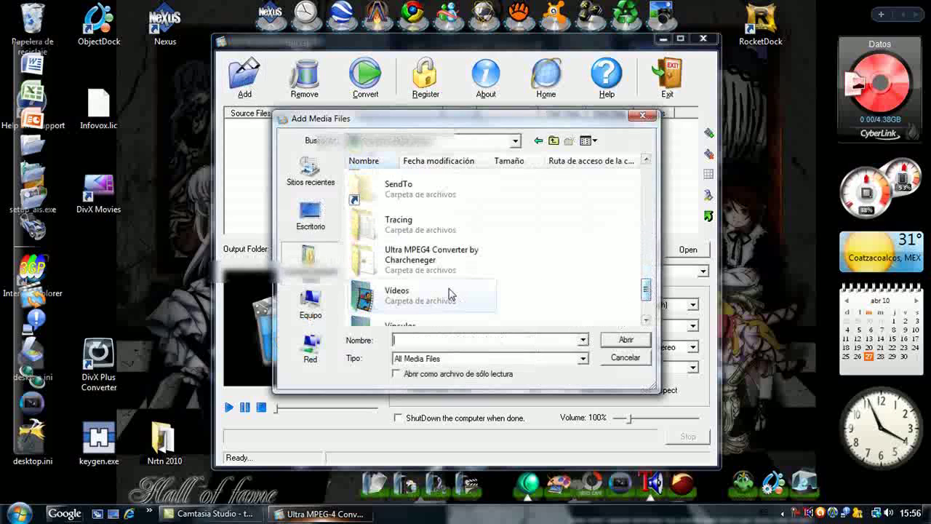
{"action": "double_click", "coordinate": [448, 293]}
{"action": "left_click", "coordinate": [568, 193]}
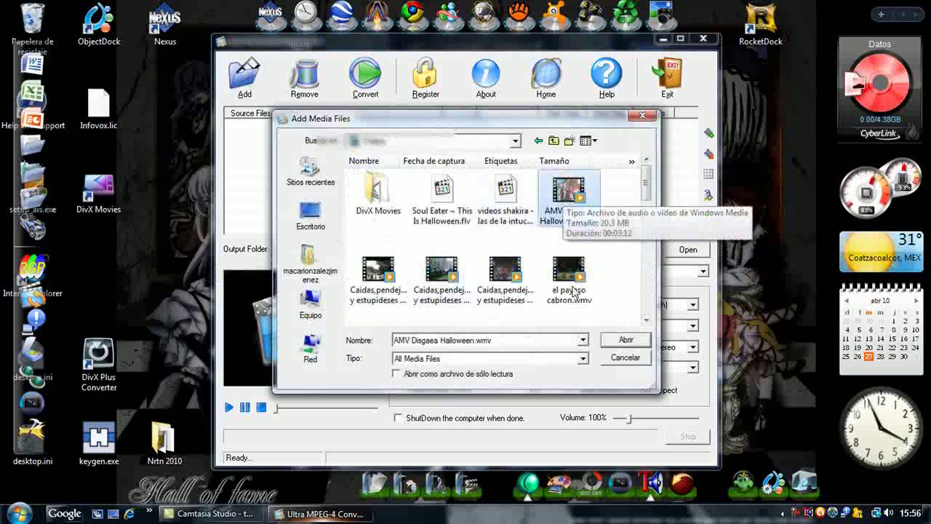
{"action": "left_click", "coordinate": [625, 339]}
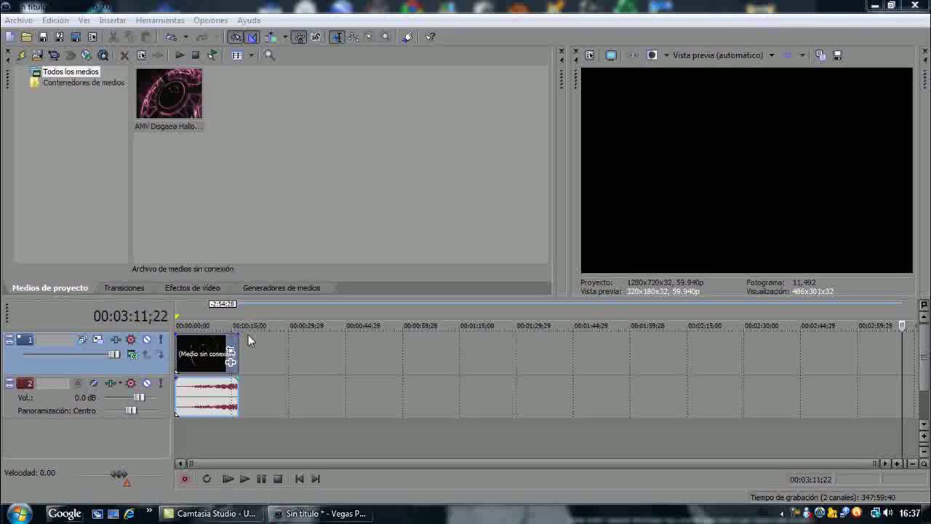
- Select the timeline start and render as MainConcept MPEG-2 using the HDV 720-30p template
{"action": "left_click_drag", "start_coordinate": [248, 332], "coordinate": [150, 339]}
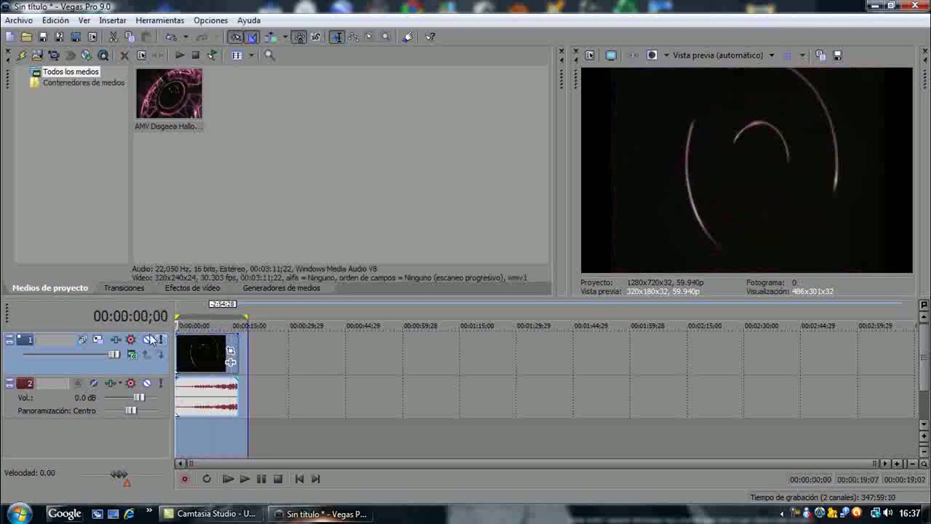
{"action": "left_click", "coordinate": [18, 19]}
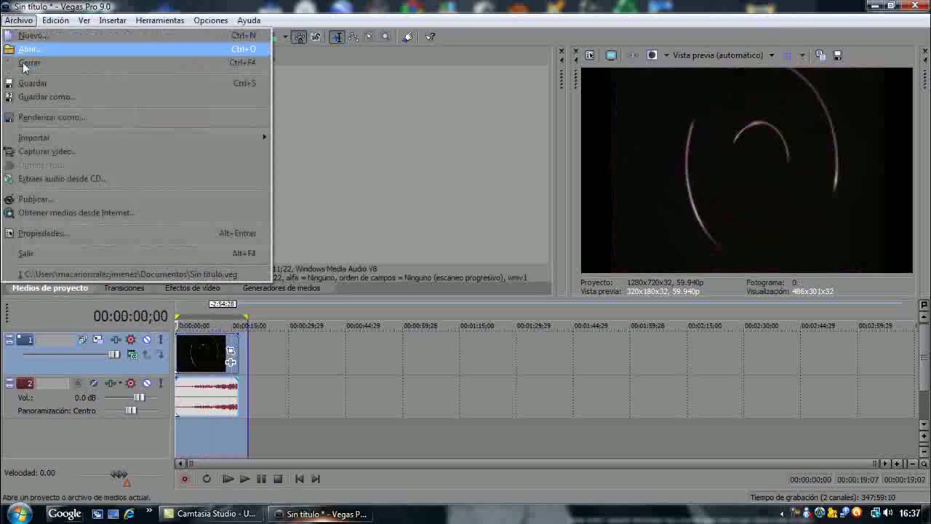
{"action": "left_click", "coordinate": [70, 119]}
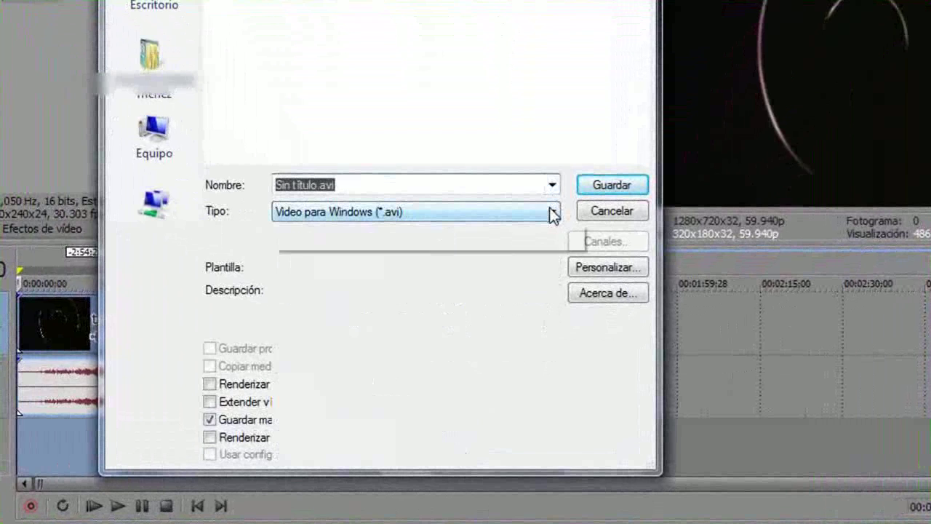
{"action": "left_click", "coordinate": [551, 211]}
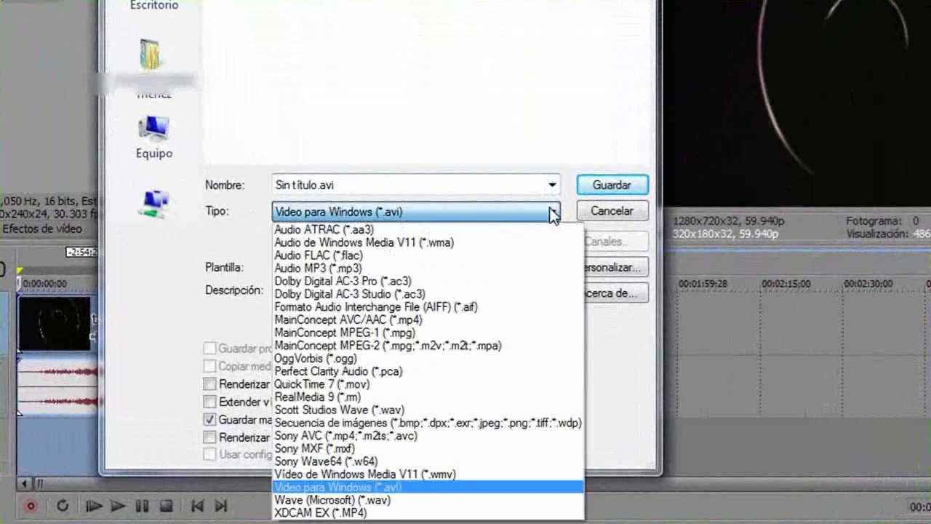
{"action": "left_click", "coordinate": [406, 344]}
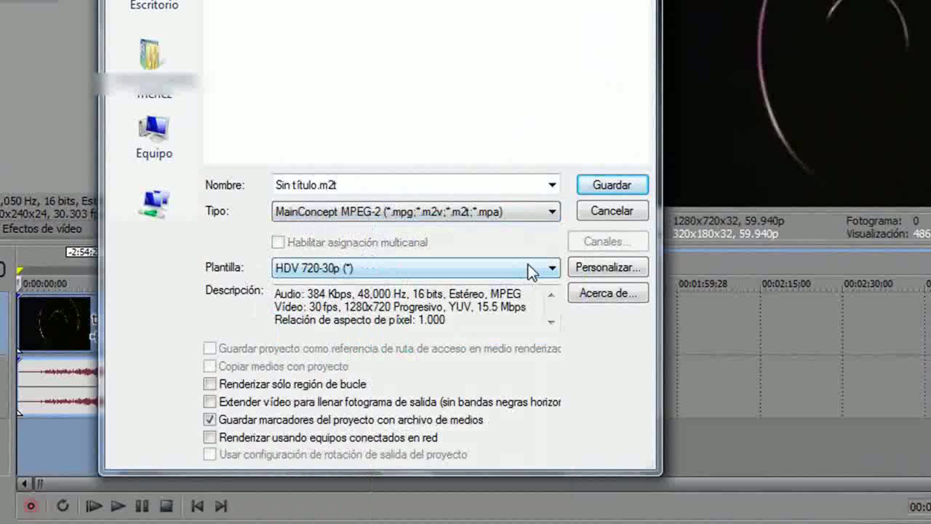
{"action": "left_click", "coordinate": [603, 268]}
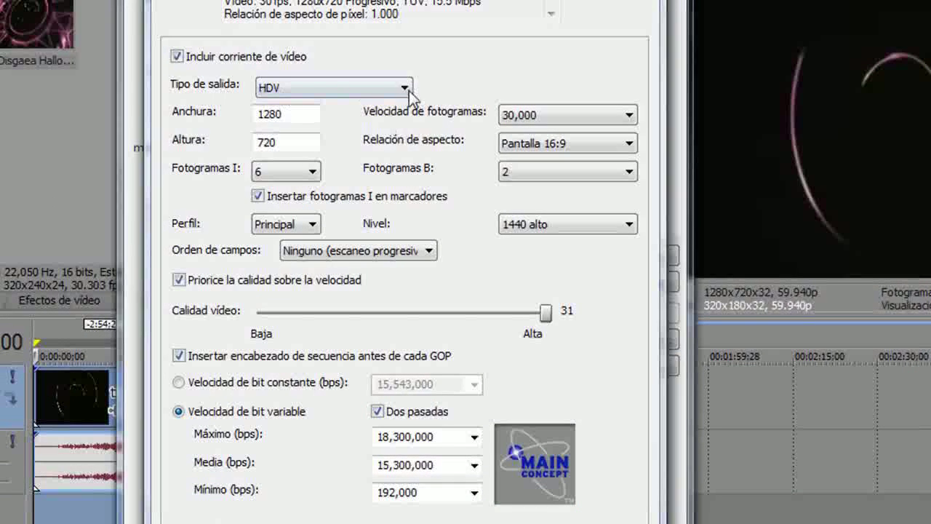
- Confirm the template's 1280x720 frame size, 30,000 fps frame rate and 16:9 aspect ratio
{"action": "left_click_drag", "start_coordinate": [285, 114], "coordinate": [232, 111]}
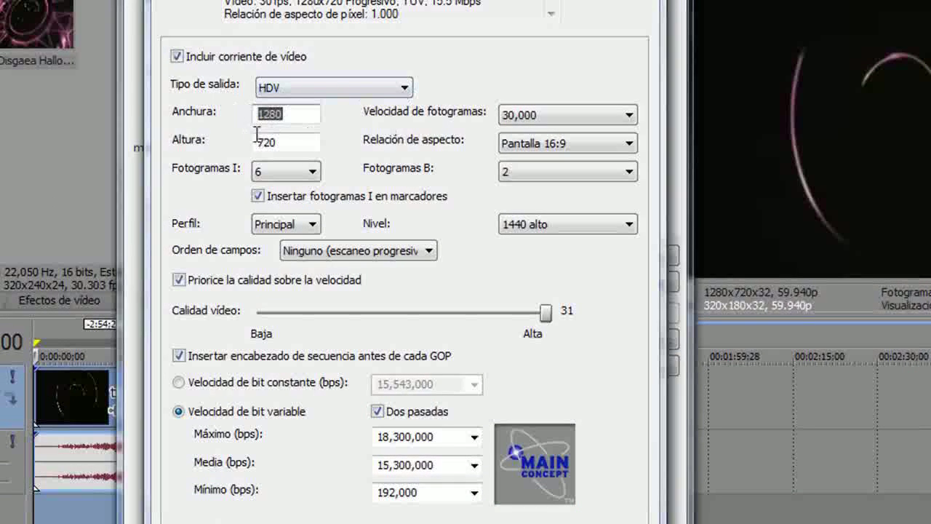
{"action": "left_click_drag", "start_coordinate": [260, 142], "coordinate": [306, 142]}
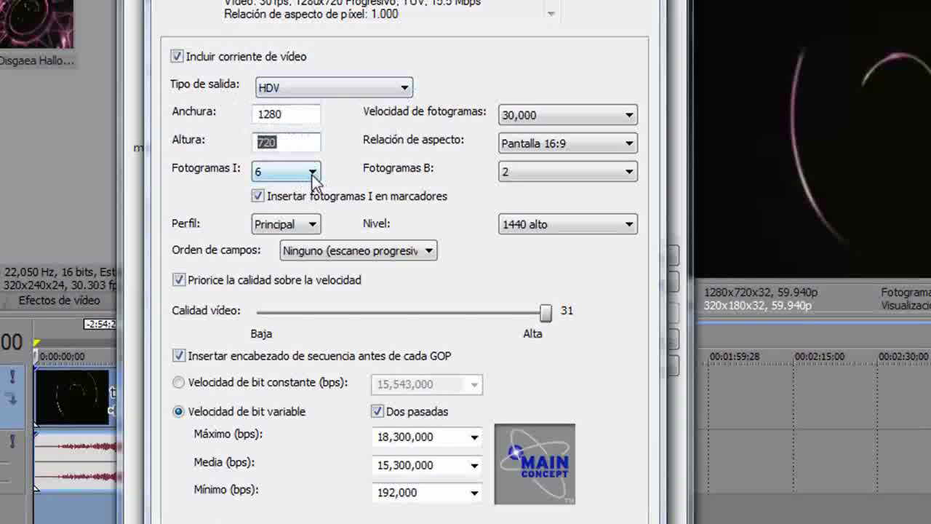
{"action": "left_click", "coordinate": [617, 121]}
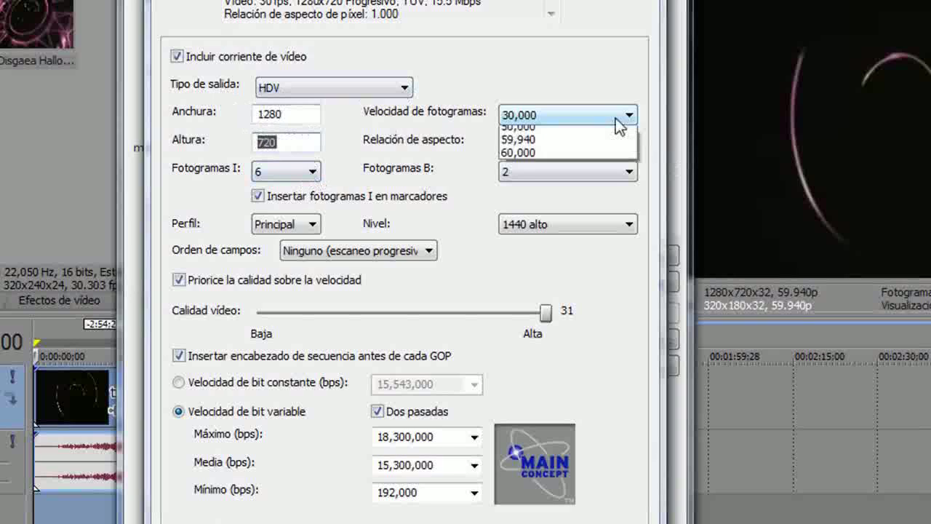
{"action": "left_click", "coordinate": [620, 121]}
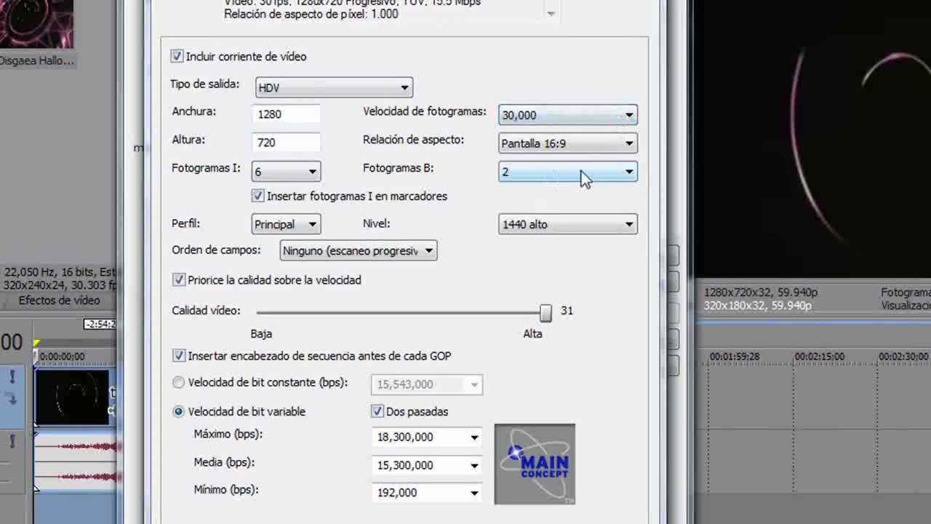
{"action": "left_click", "coordinate": [626, 146]}
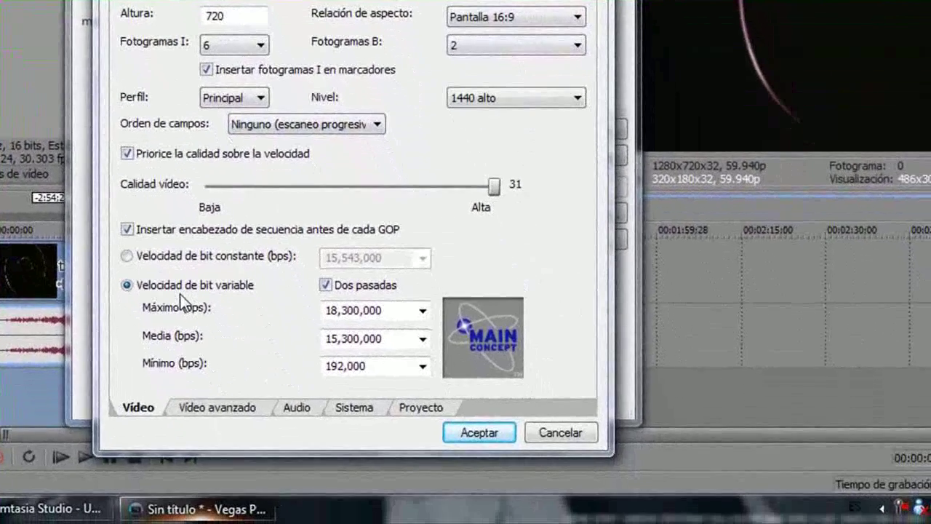
- Keep render quality at Lo mejor and level at 1440 alto, then accept the settings
{"action": "left_click", "coordinate": [420, 406]}
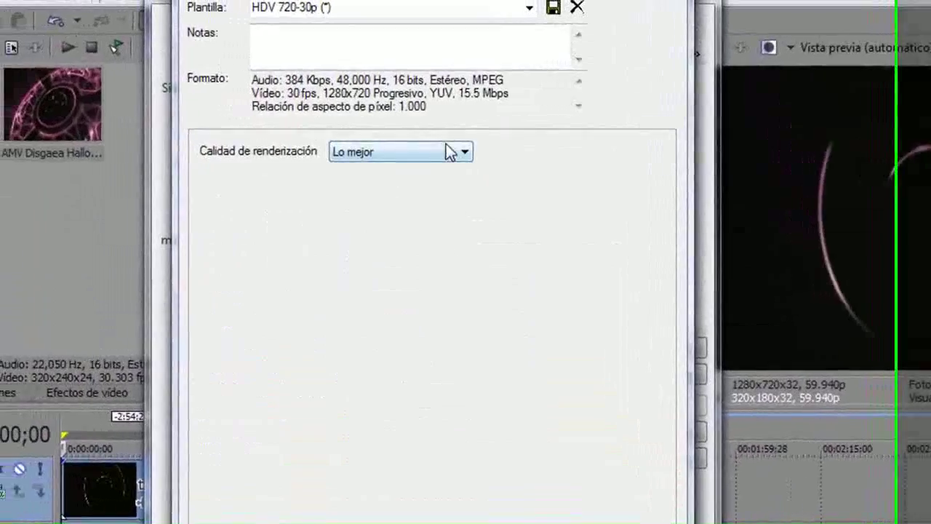
{"action": "left_click", "coordinate": [463, 152]}
{"action": "left_click", "coordinate": [419, 223]}
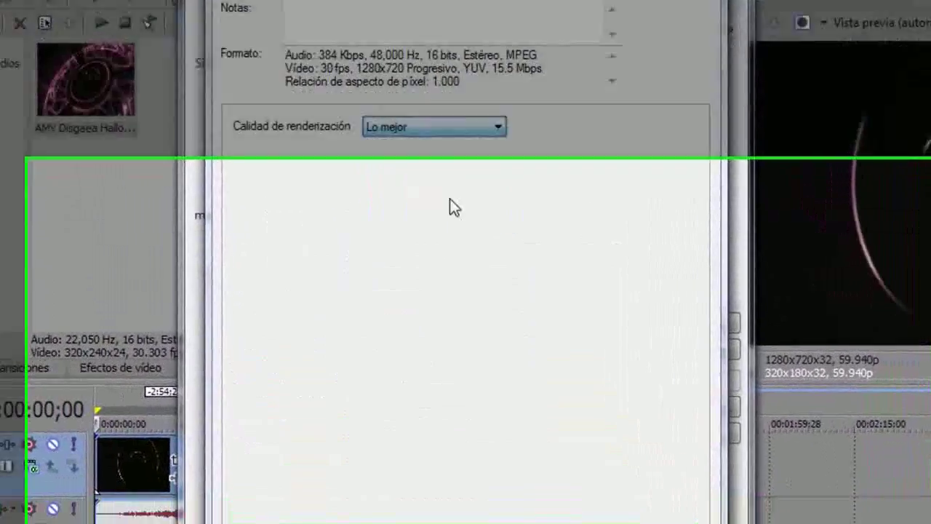
{"action": "left_click", "coordinate": [227, 446]}
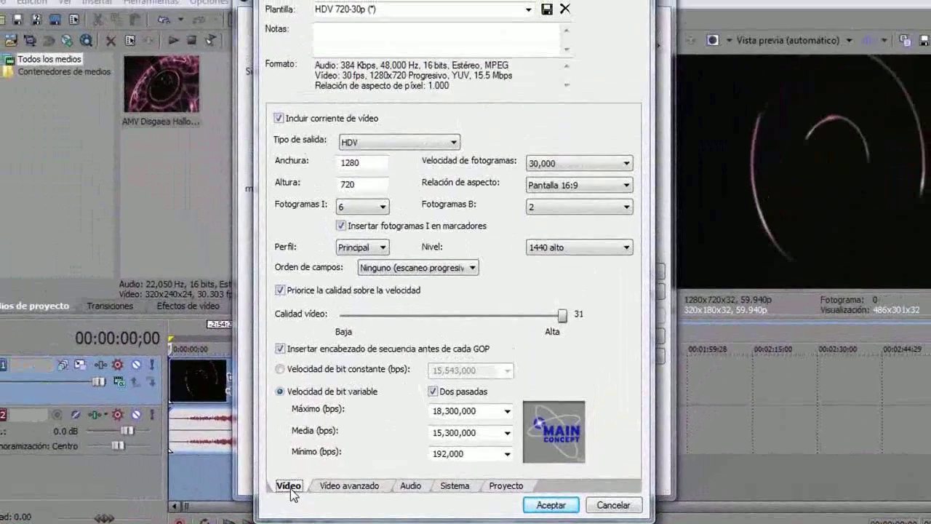
{"action": "left_click", "coordinate": [627, 247]}
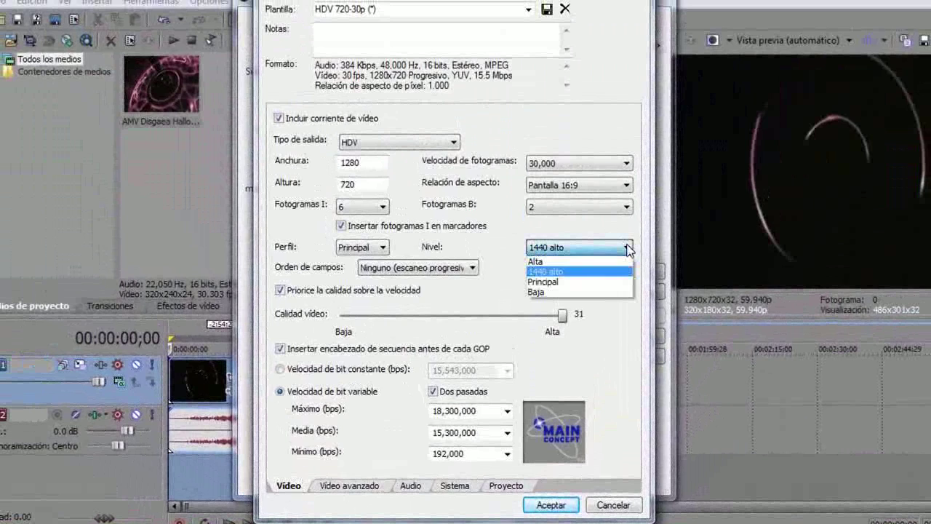
{"action": "left_click", "coordinate": [627, 248]}
{"action": "left_click", "coordinate": [550, 504]}
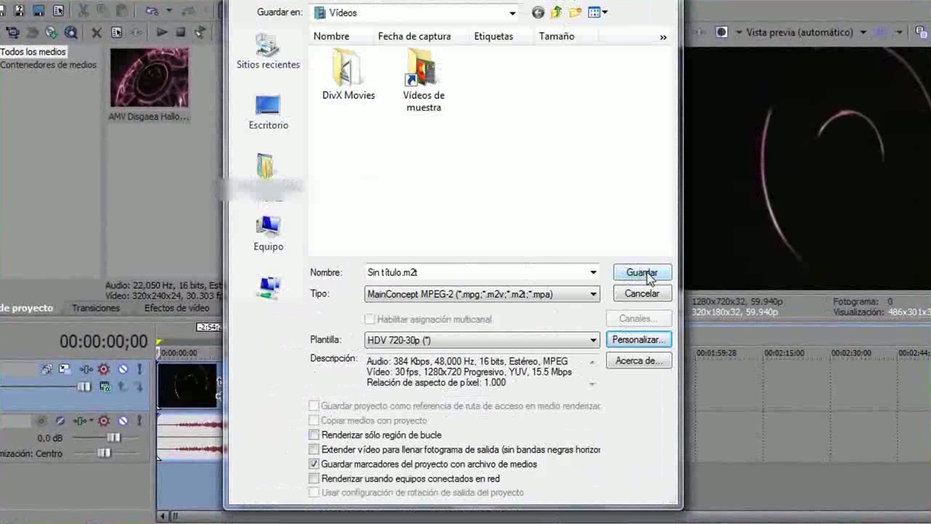
- Decline overwriting the existing Sin título.m2t and cancel the Render As dialog
{"action": "left_click", "coordinate": [646, 274]}
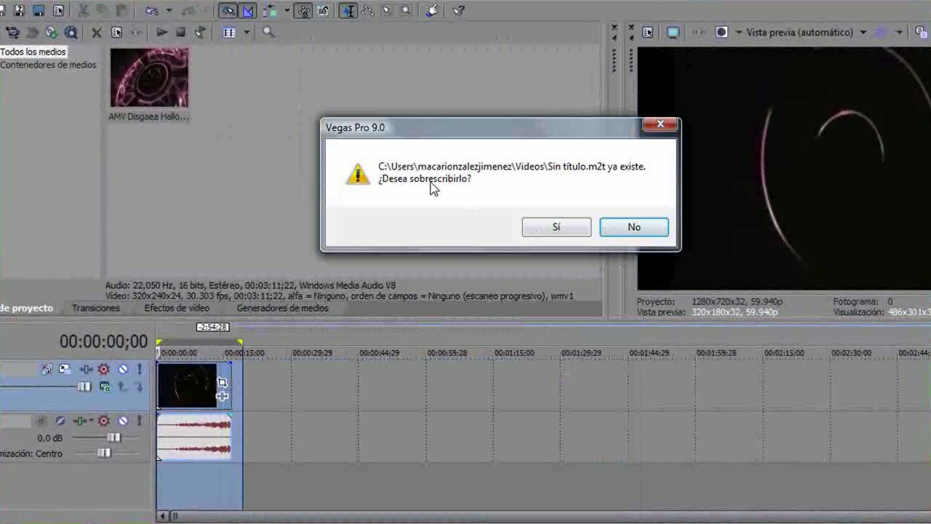
{"action": "left_click", "coordinate": [634, 227]}
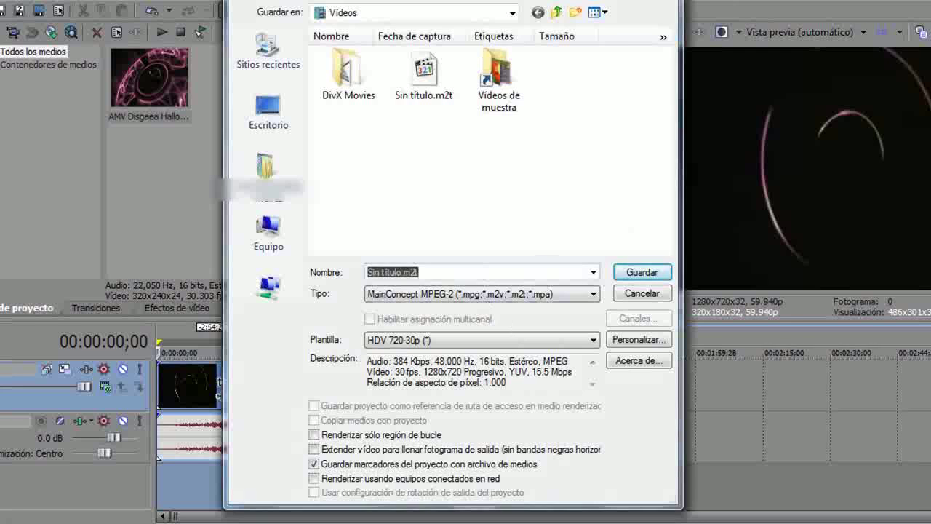
{"action": "key", "text": "Escape"}
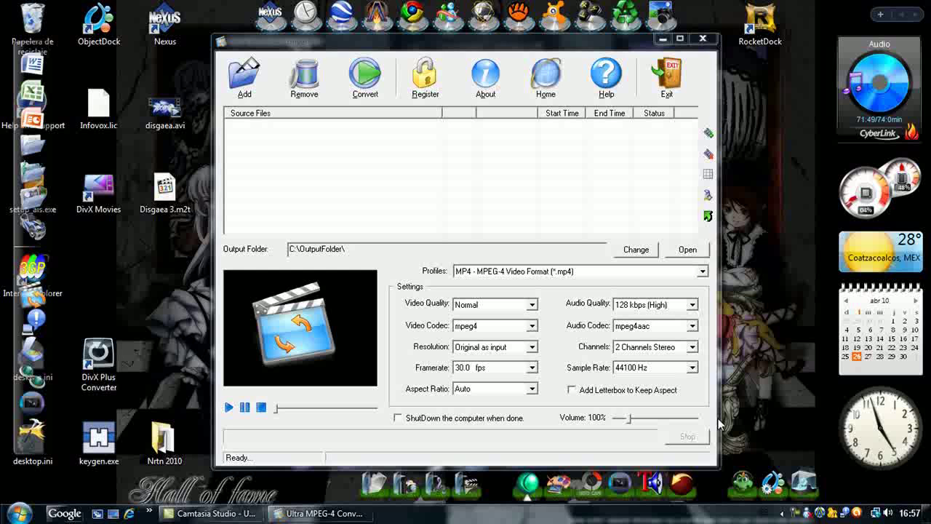
- Add Disgaea 3.m2t as the source and set output resolution to 1280x720 (720P)
{"action": "left_click", "coordinate": [244, 79]}
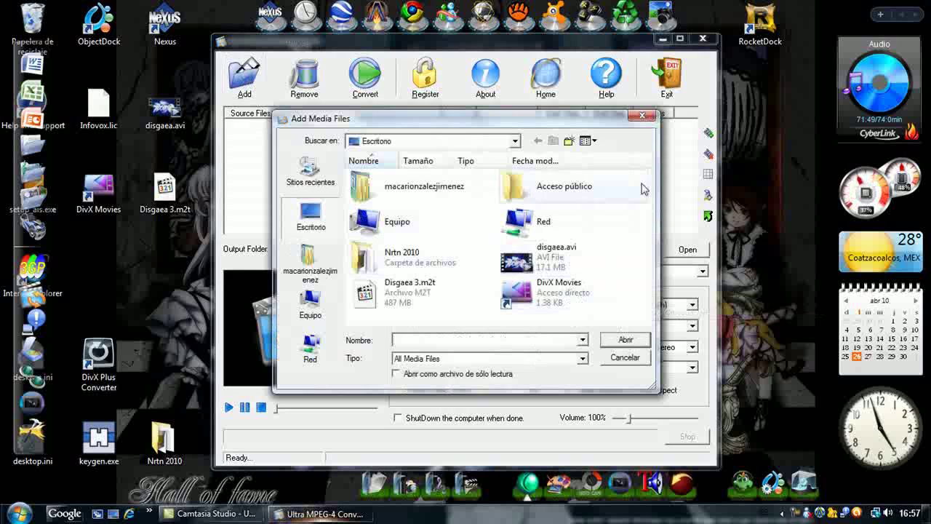
{"action": "left_click", "coordinate": [393, 292]}
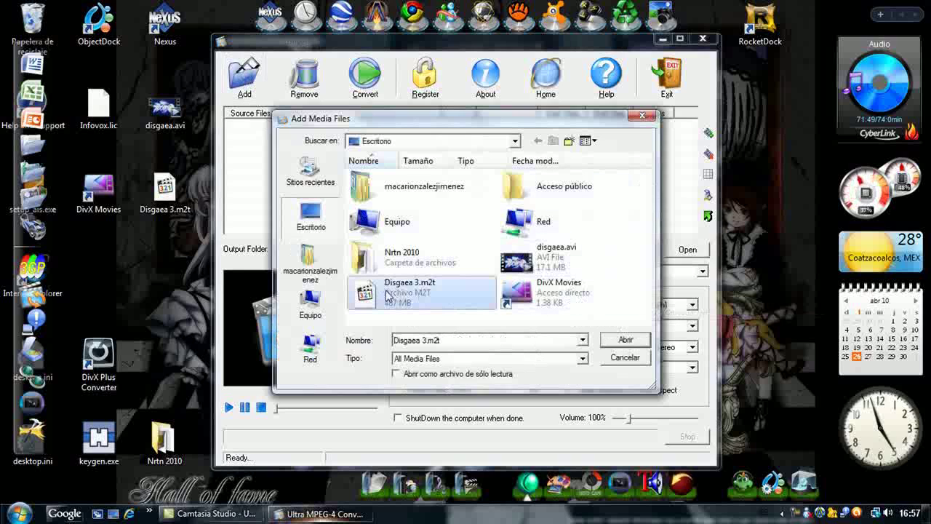
{"action": "left_click", "coordinate": [625, 340]}
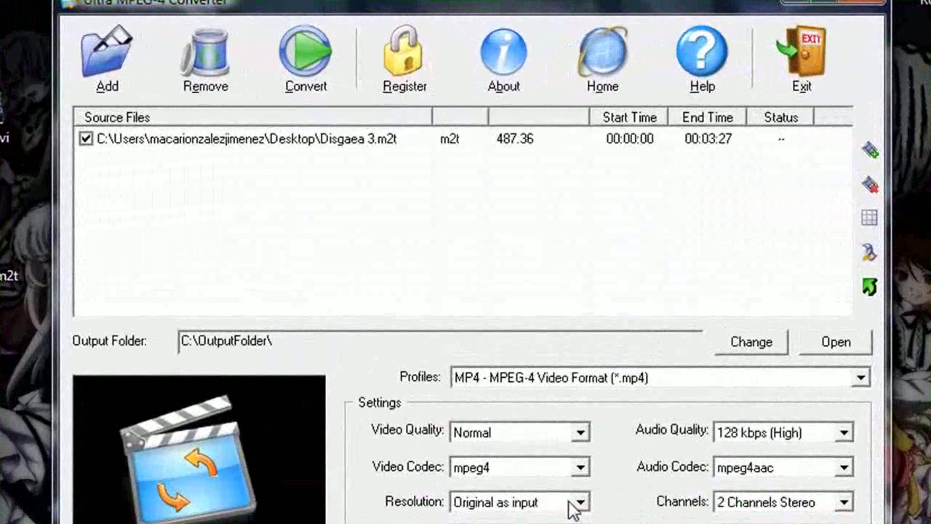
{"action": "left_click", "coordinate": [580, 503]}
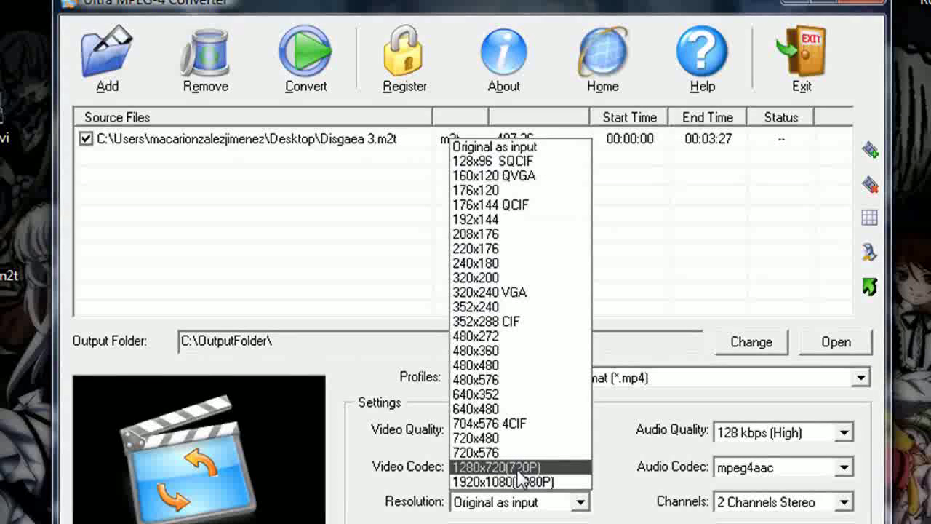
{"action": "left_click", "coordinate": [521, 468]}
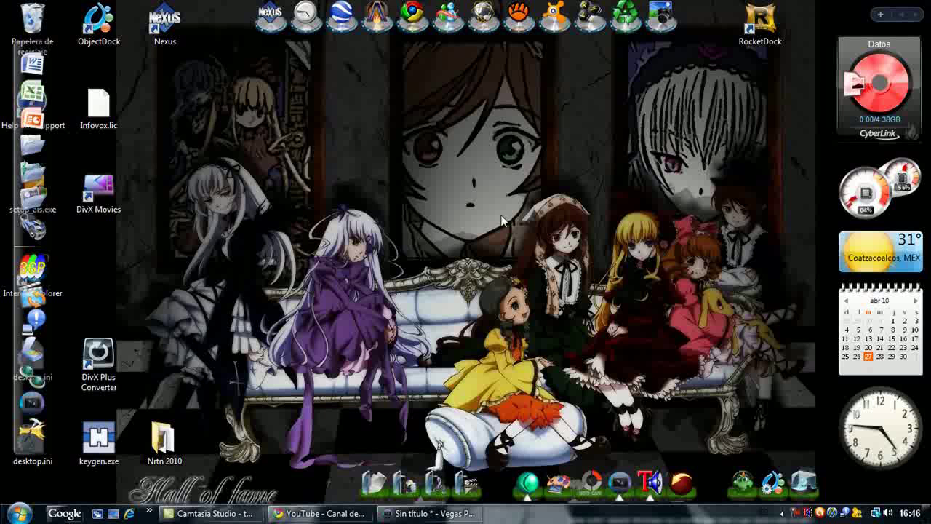
{"action": "left_click", "coordinate": [320, 513]}
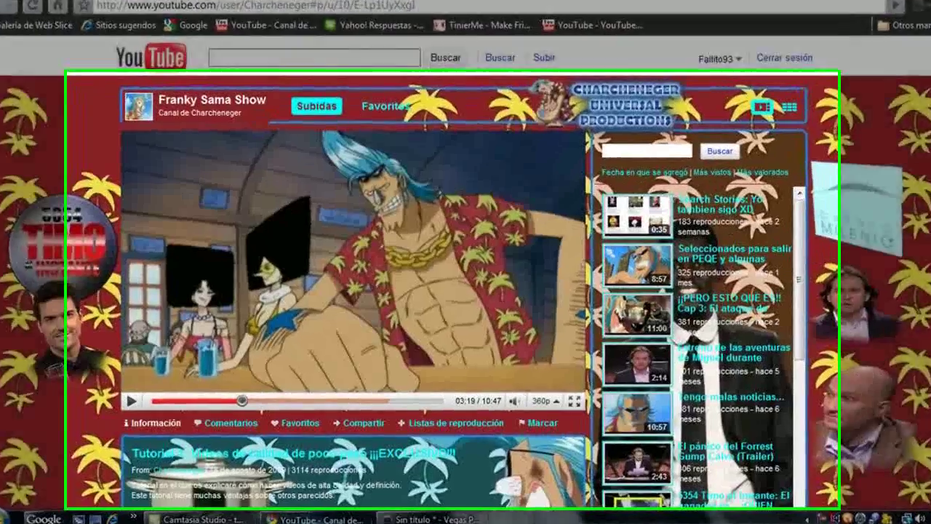
{"action": "scroll", "coordinate": [607, 84], "scroll_direction": "down", "scroll_amount": 3}
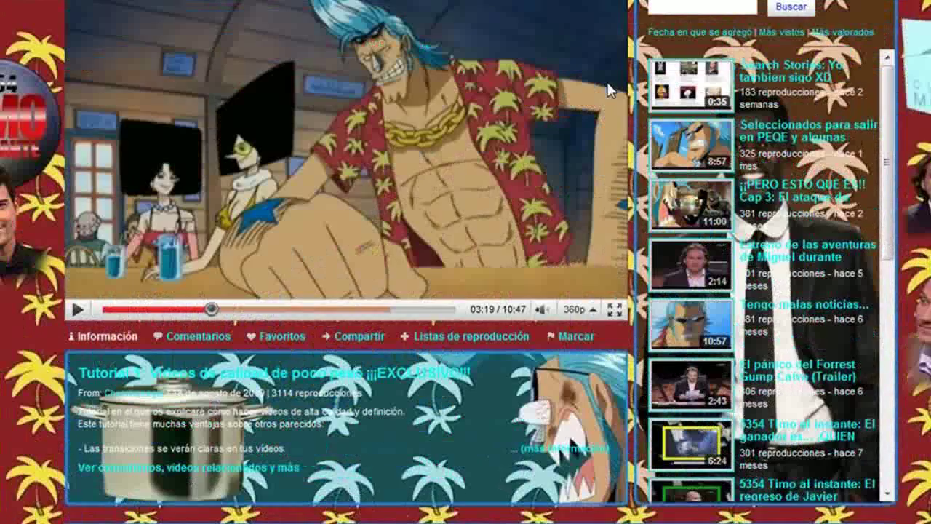
{"action": "scroll", "coordinate": [608, 88], "scroll_direction": "down", "scroll_amount": 15}
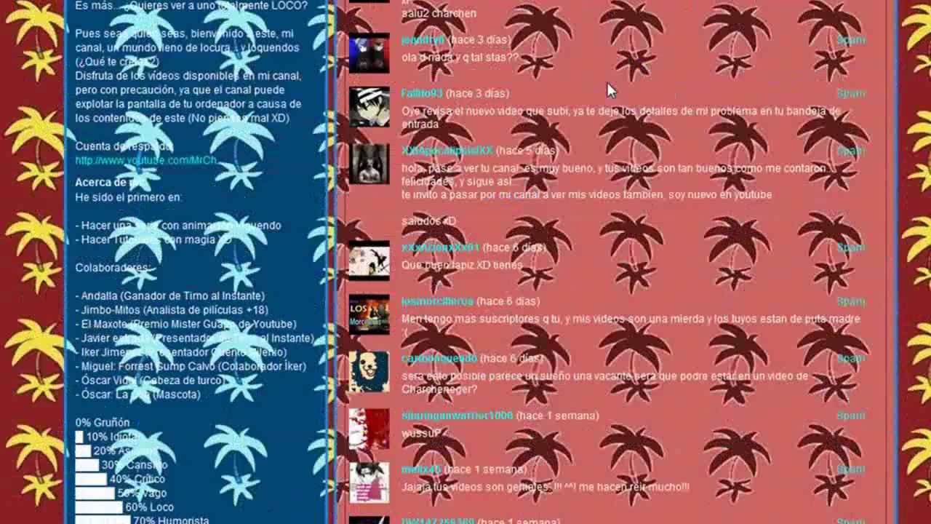
{"action": "scroll", "coordinate": [609, 86], "scroll_direction": "down", "scroll_amount": 15}
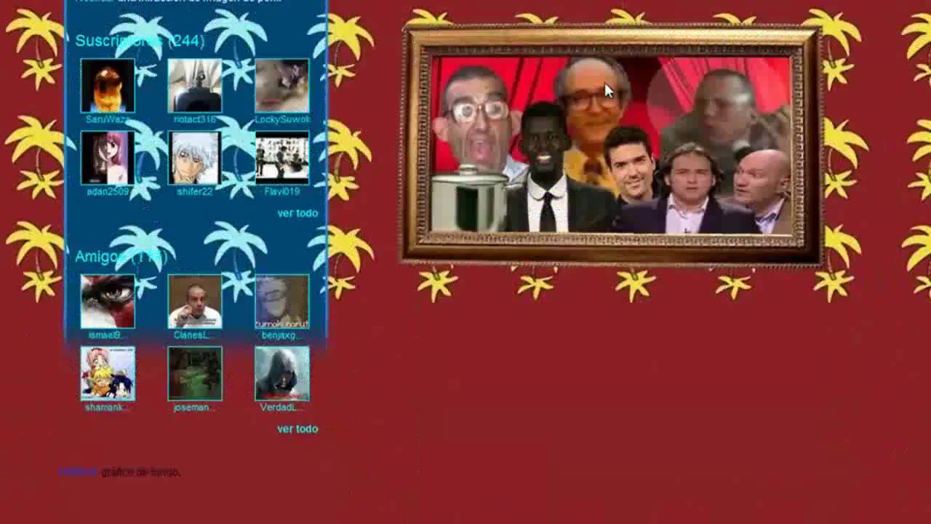
{"action": "scroll", "coordinate": [335, 325], "scroll_direction": "up", "scroll_amount": 15}
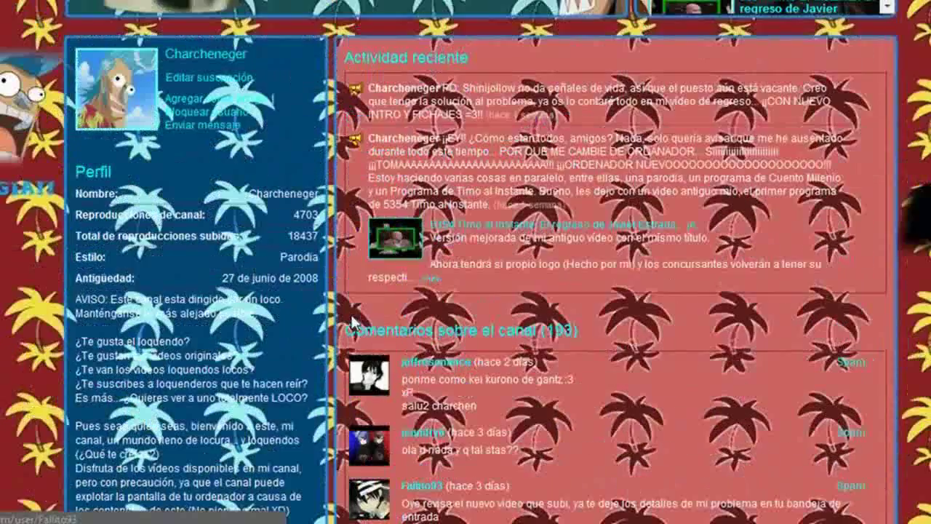
{"action": "scroll", "coordinate": [351, 322], "scroll_direction": "down", "scroll_amount": 4}
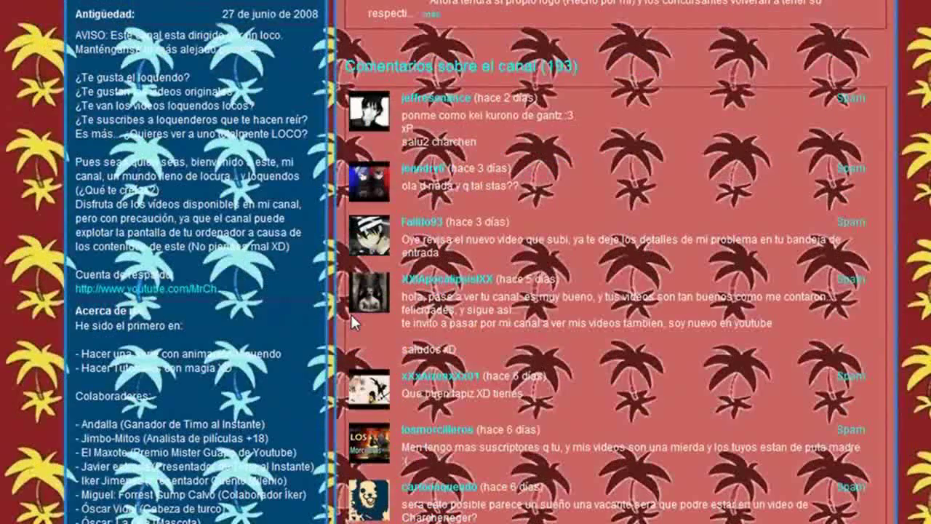
{"action": "scroll", "coordinate": [351, 321], "scroll_direction": "up", "scroll_amount": 4}
{"action": "scroll", "coordinate": [351, 322], "scroll_direction": "up", "scroll_amount": 8}
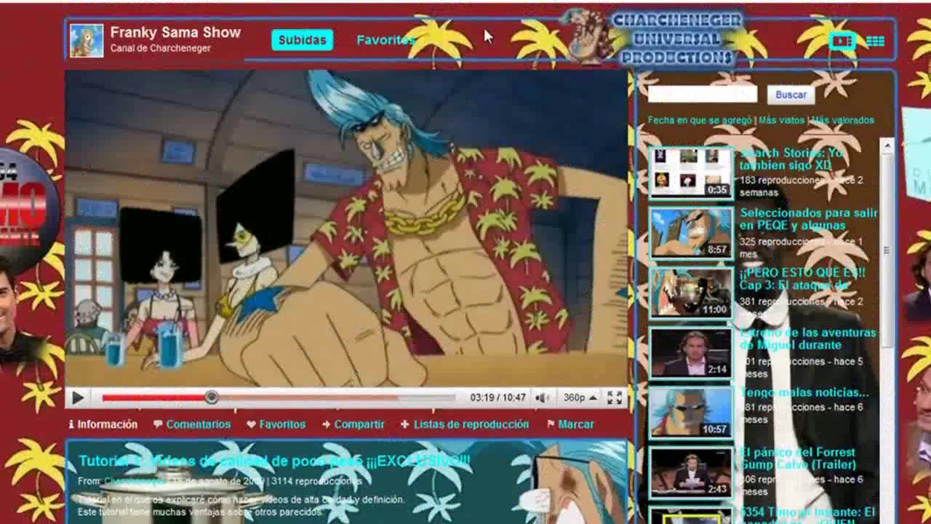
{"action": "scroll", "coordinate": [848, 192], "scroll_direction": "down", "scroll_amount": 8}
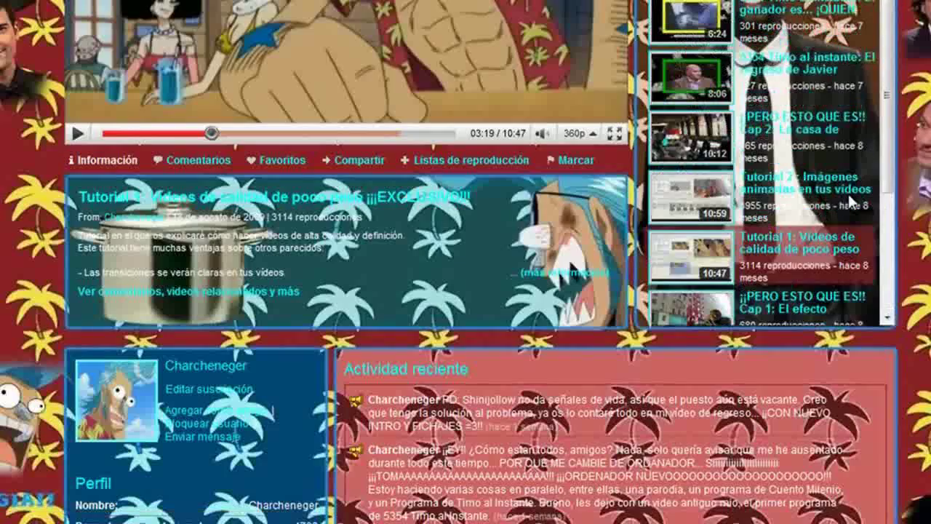
{"action": "scroll", "coordinate": [848, 193], "scroll_direction": "up", "scroll_amount": 10}
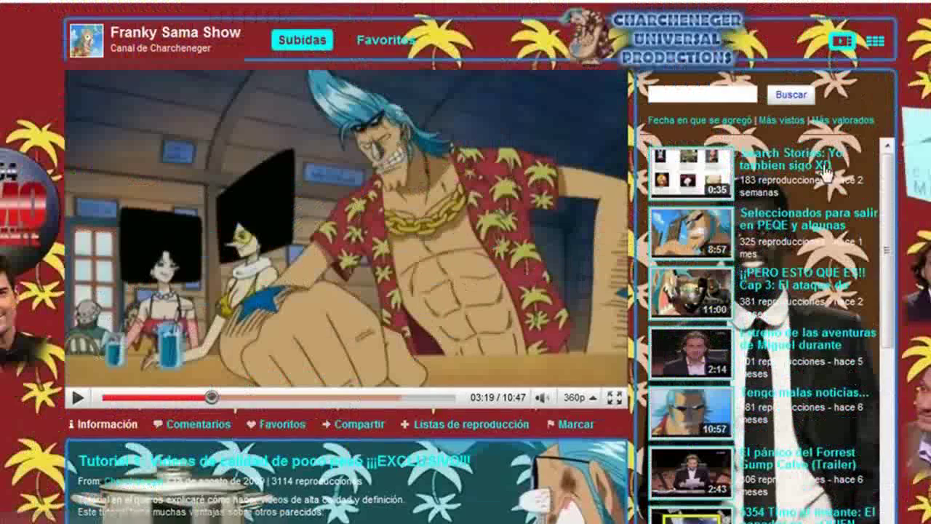
{"action": "mouse_move", "coordinate": [718, 188]}
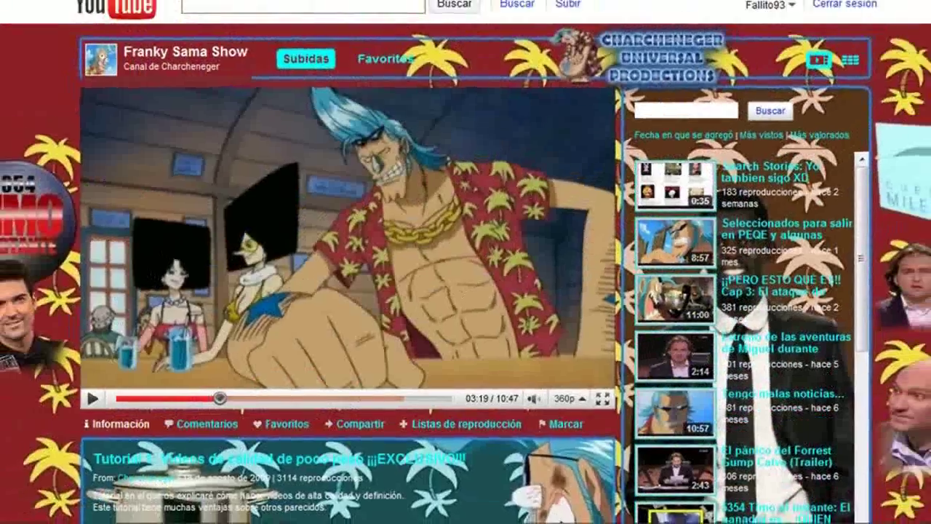
{"action": "key", "text": "super+d"}
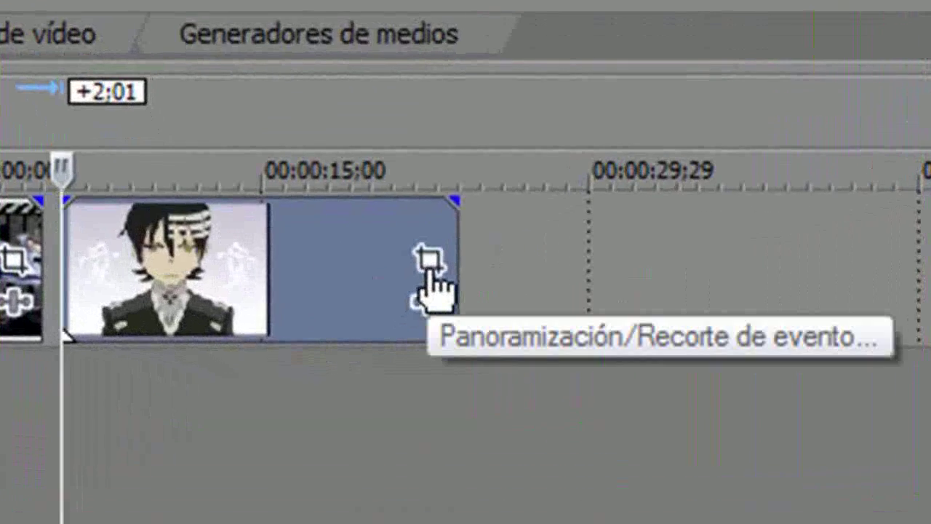
- Set the 420187.jpg event's Pan/Crop Mantener relación de aspecto to No, then minimize Vegas
{"action": "left_click", "coordinate": [431, 273]}
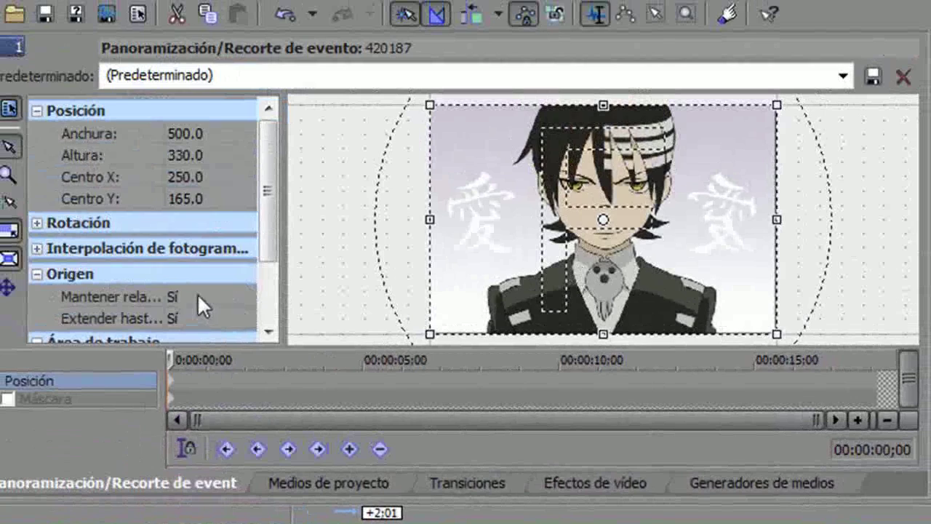
{"action": "left_click", "coordinate": [197, 294]}
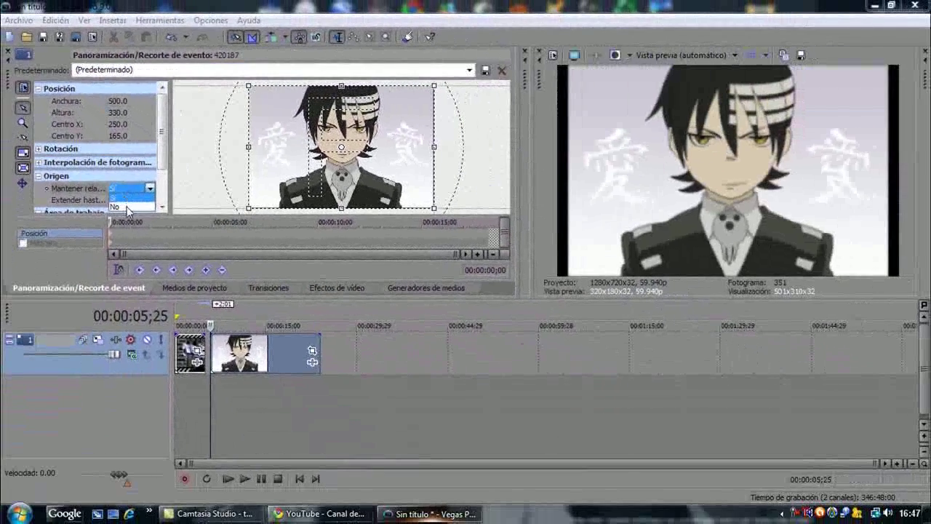
{"action": "left_click", "coordinate": [126, 207]}
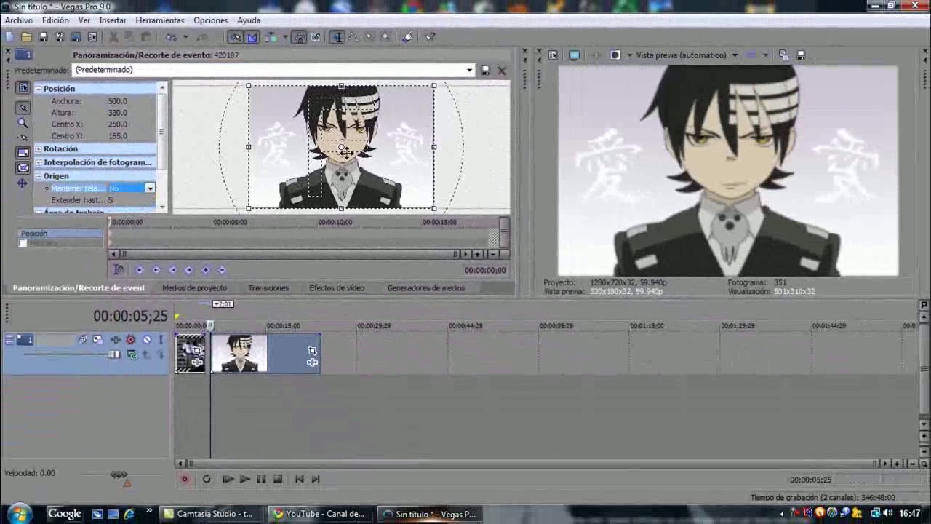
{"action": "left_click", "coordinate": [8, 55]}
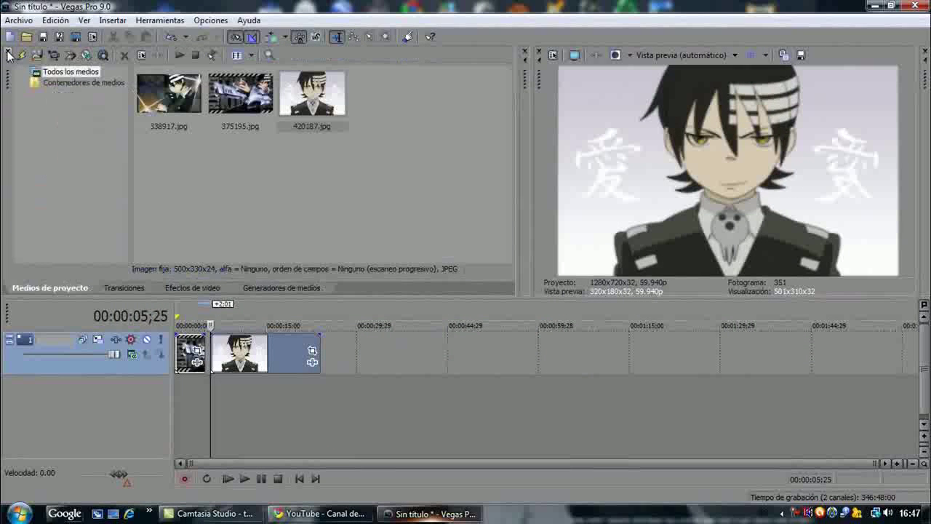
{"action": "left_click", "coordinate": [873, 7]}
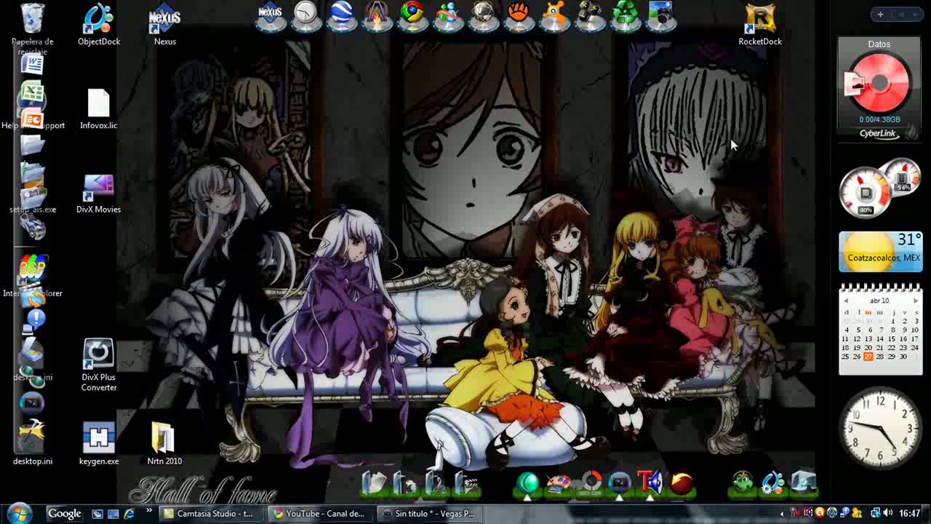